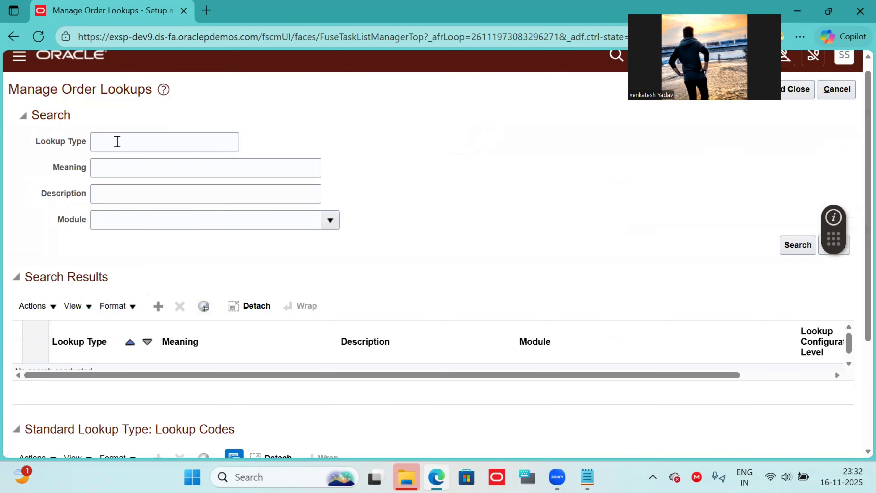
# Search for lookup types starting with ORA_DOO_ORD and select ORA_DOO_ORDER_TYPES to show its lookup codes
pyautogui.click(117, 142)
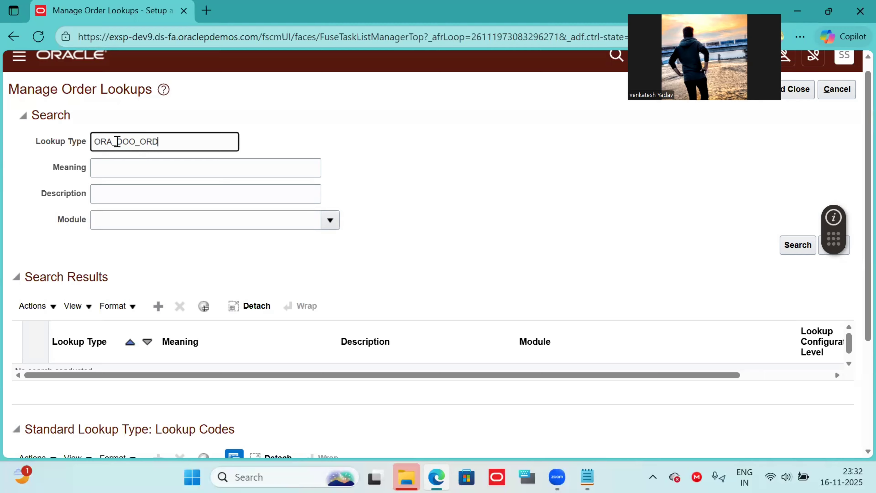
pyautogui.press('Return')
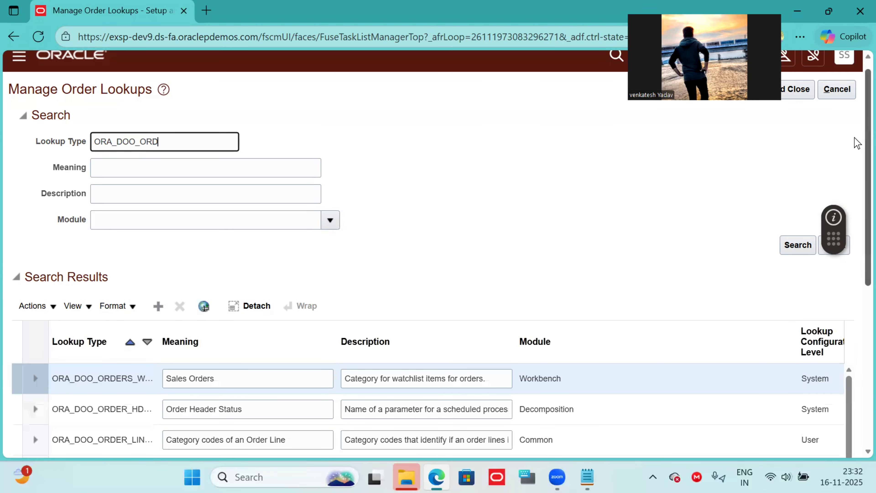
pyautogui.scroll(-2, 855, 141)
pyautogui.scroll(-7, 303, 225)
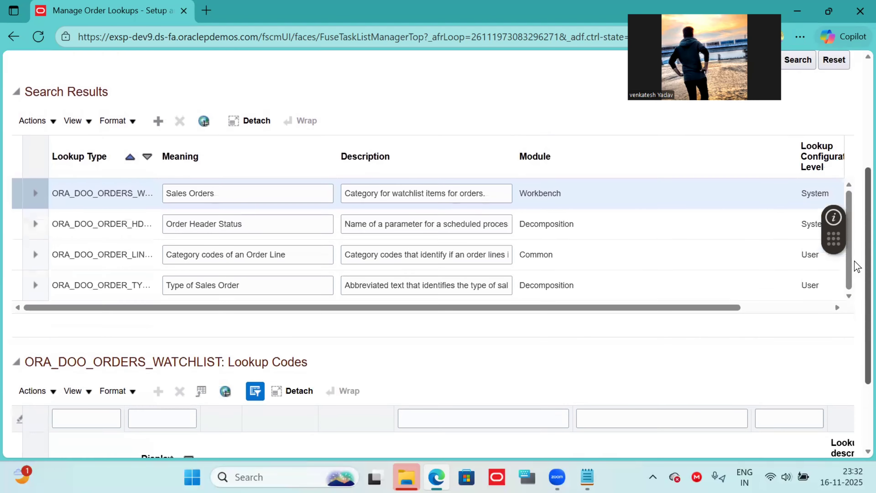
pyautogui.click(120, 220)
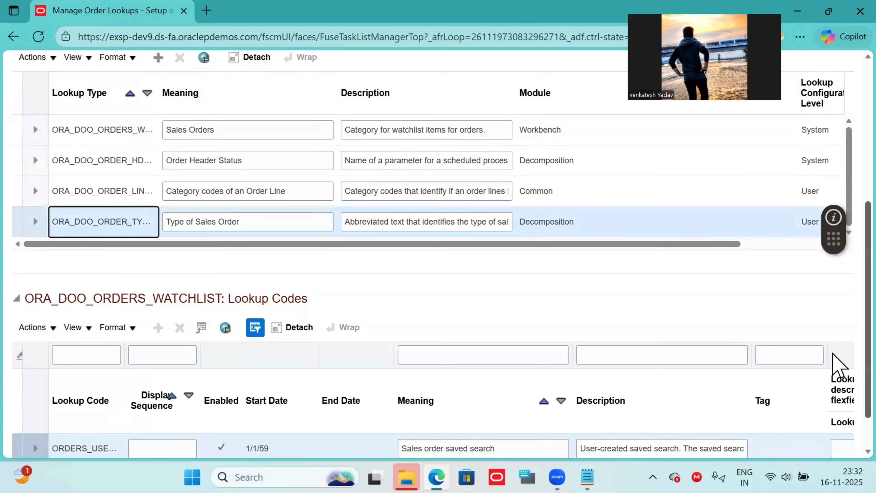
pyautogui.scroll(-4, 837, 373)
pyautogui.moveTo(833, 368); pyautogui.dragTo(832, 324)
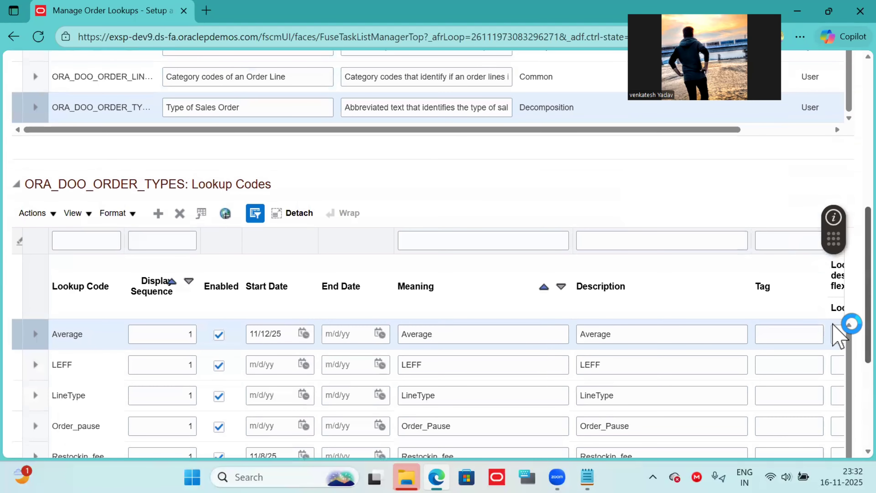
# Add a lookup code CREDIT ONLY with CREDIT ONLY as its meaning and description, and save and close the order lookups
pyautogui.click(155, 216)
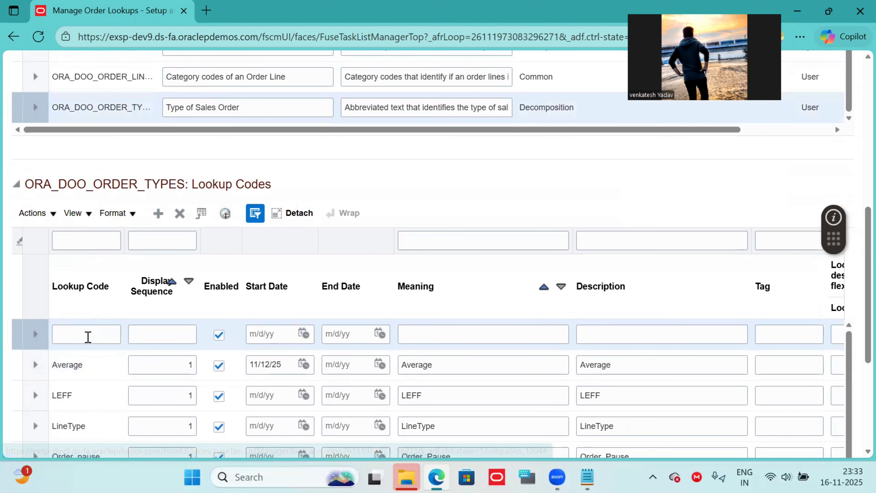
pyautogui.click(88, 334)
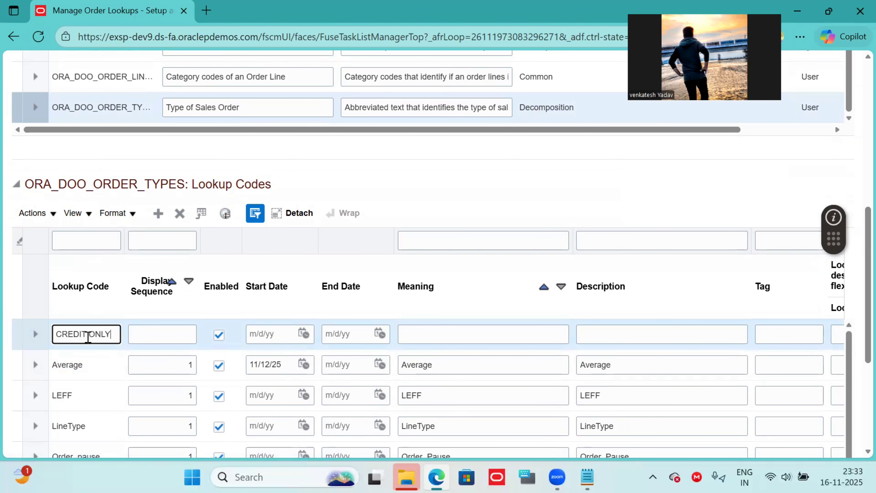
pyautogui.moveTo(114, 335); pyautogui.dragTo(3, 341)
pyautogui.hotkey('ctrl', 'c')
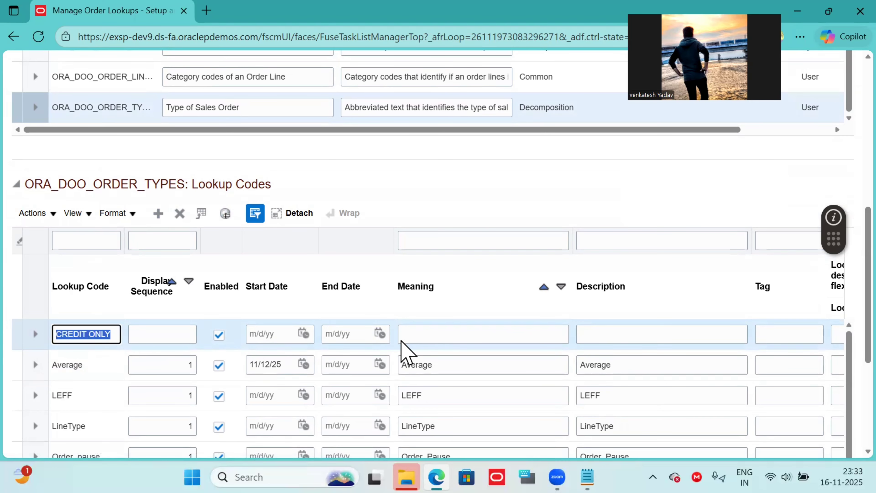
pyautogui.click(430, 338)
pyautogui.hotkey('ctrl', 'v')
pyautogui.press('Tab')
pyautogui.hotkey('ctrl', 'v')
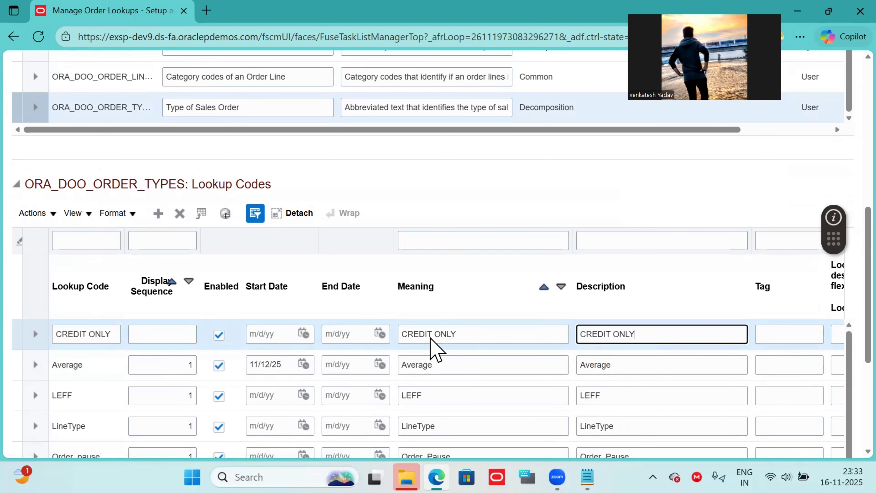
pyautogui.scroll(10, 838, 79)
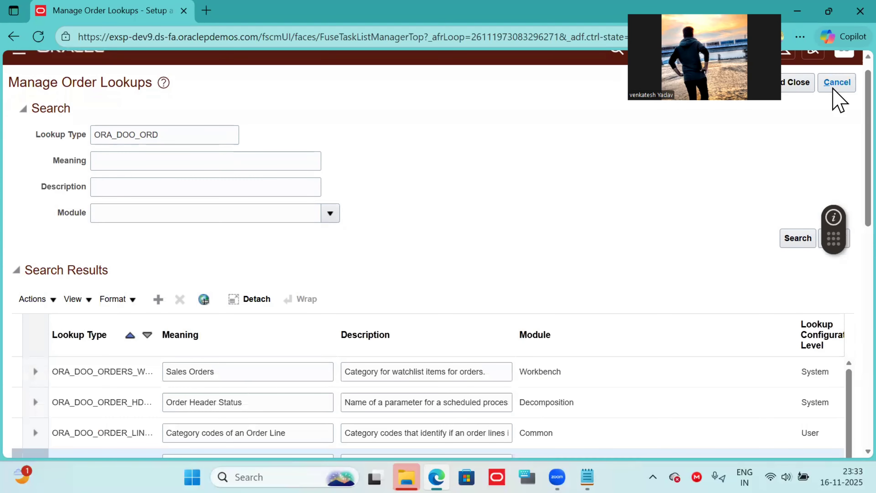
pyautogui.click(796, 82)
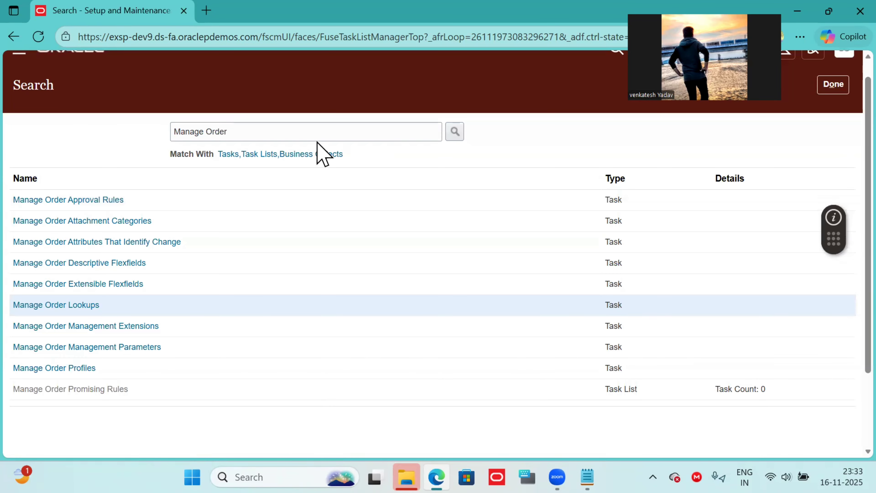
# Search the setup tasks for "Manage PROCESS A" and open Manage Process Assignment Rules for Sales Orders
pyautogui.click(307, 133)
pyautogui.press('BackSpace')
pyautogui.press('BackSpace')
pyautogui.press('BackSpace')
pyautogui.press('BackSpace')
pyautogui.press('BackSpace')
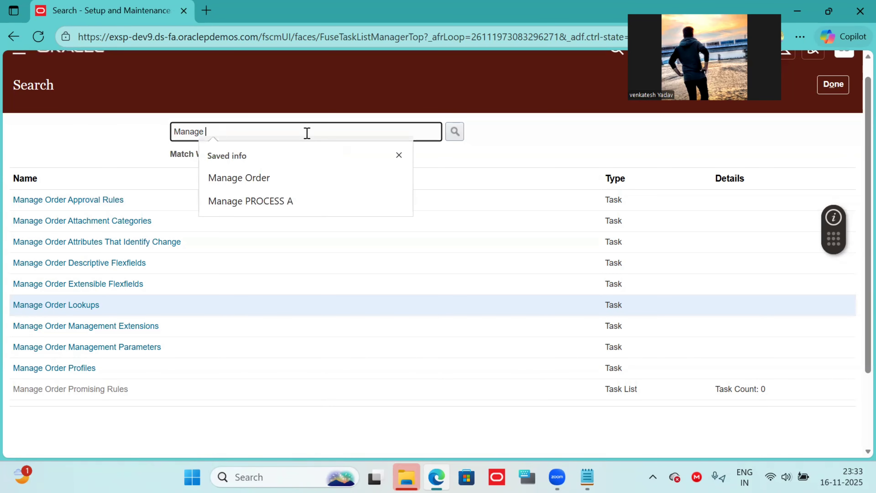
pyautogui.write('PROCESS A')
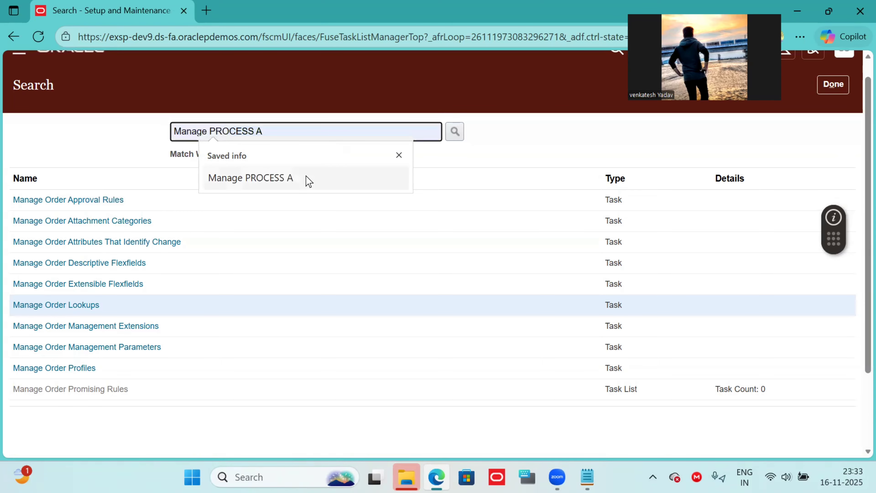
pyautogui.click(307, 179)
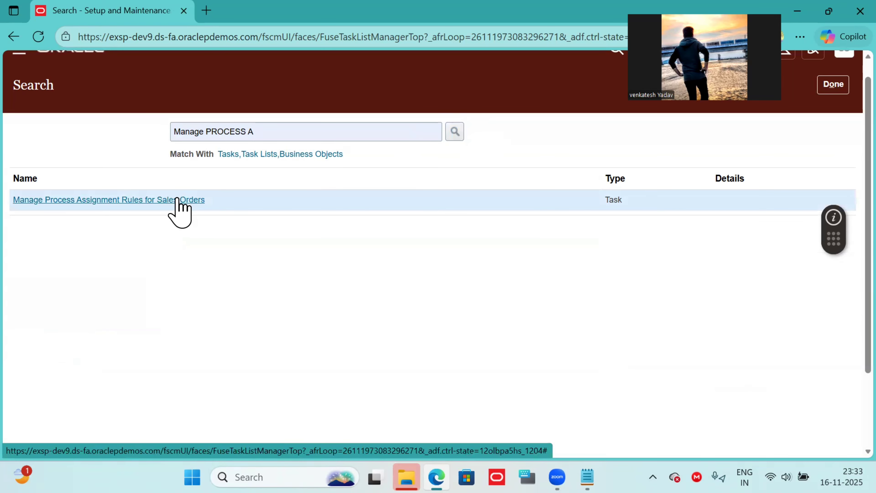
pyautogui.click(177, 199)
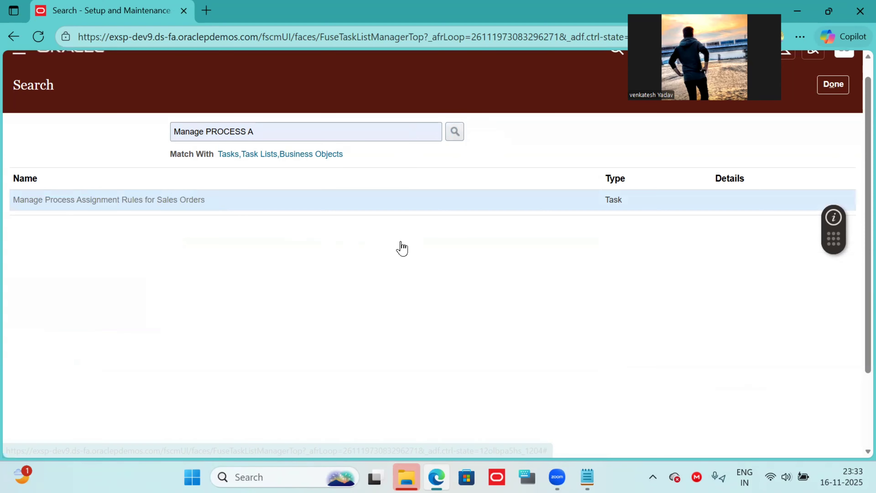
# Create a new orchestration process assignment rule with A CREDIT as both its name and description
pyautogui.click(273, 148)
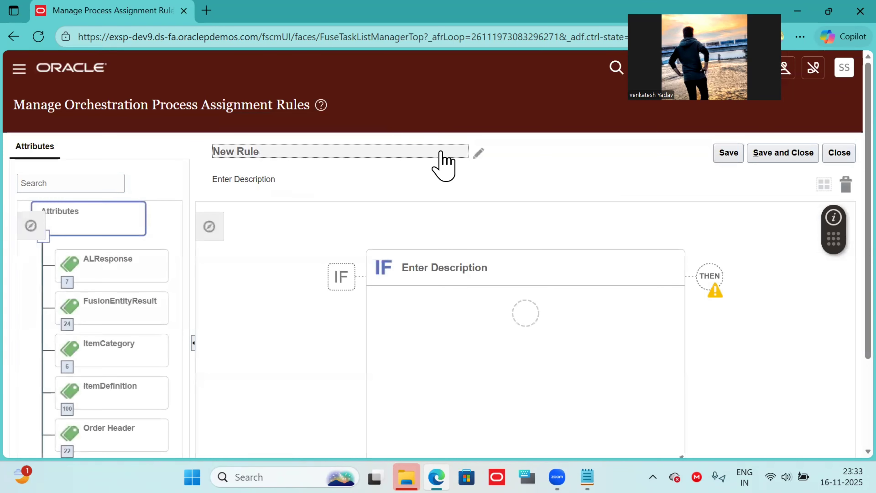
pyautogui.click(479, 152)
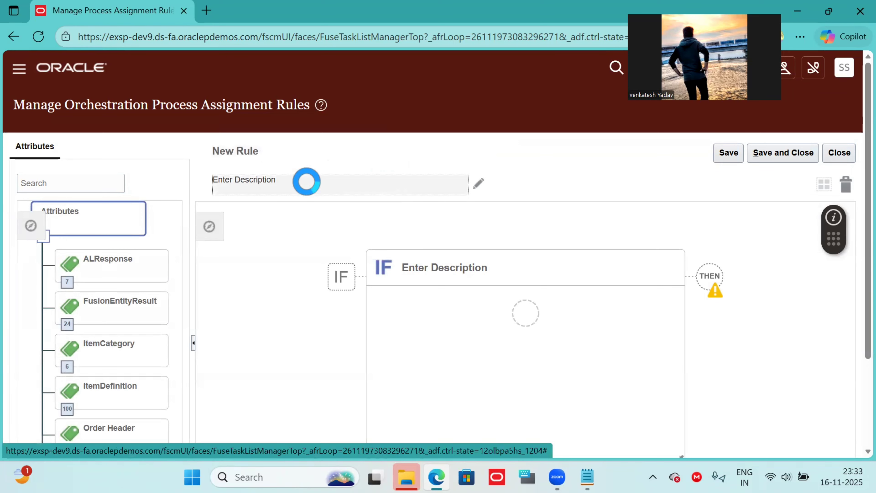
pyautogui.hotkey('ctrl', 'a')
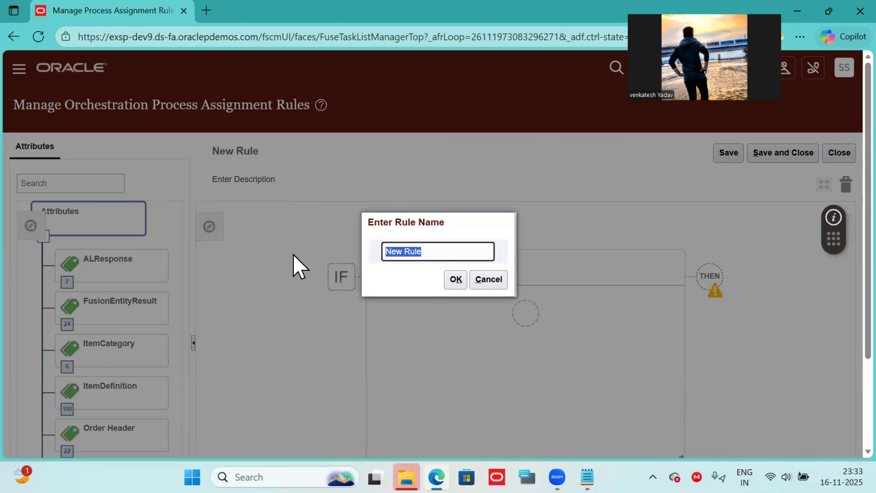
pyautogui.press('BackSpace')
pyautogui.write('A CREDIT')
pyautogui.click(449, 286)
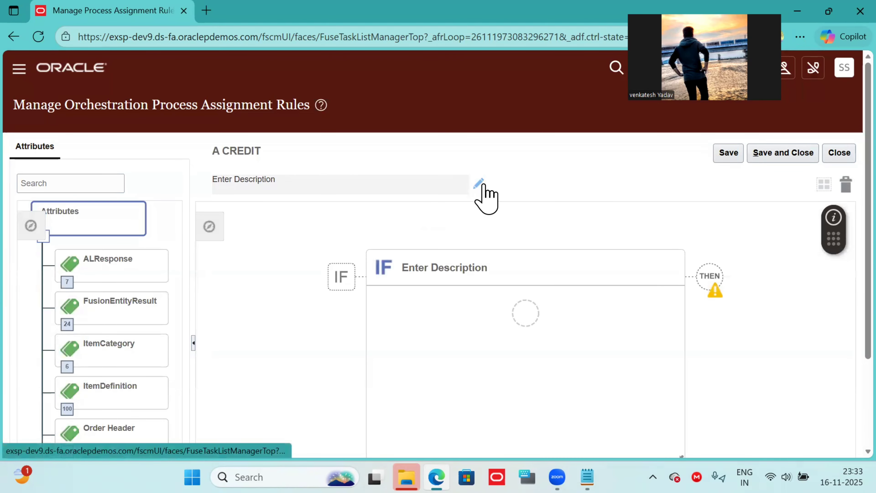
pyautogui.click(400, 188)
pyautogui.write('A CREDIT')
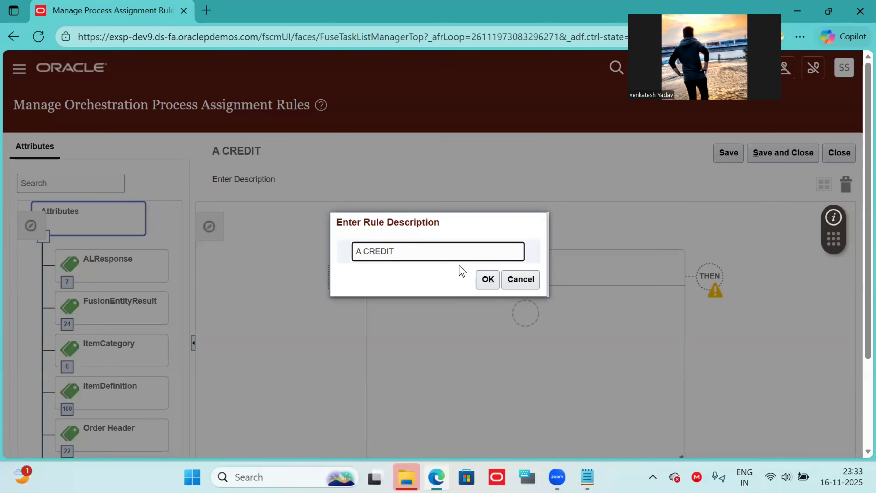
pyautogui.click(488, 279)
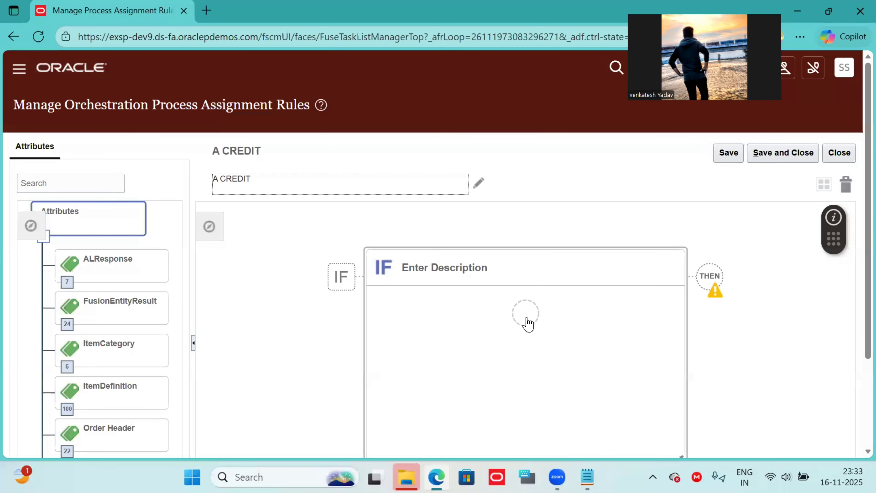
# Add an IF condition to the rule requiring the order header's Order Type to be equal to CREDIT ONLY
pyautogui.click(524, 323)
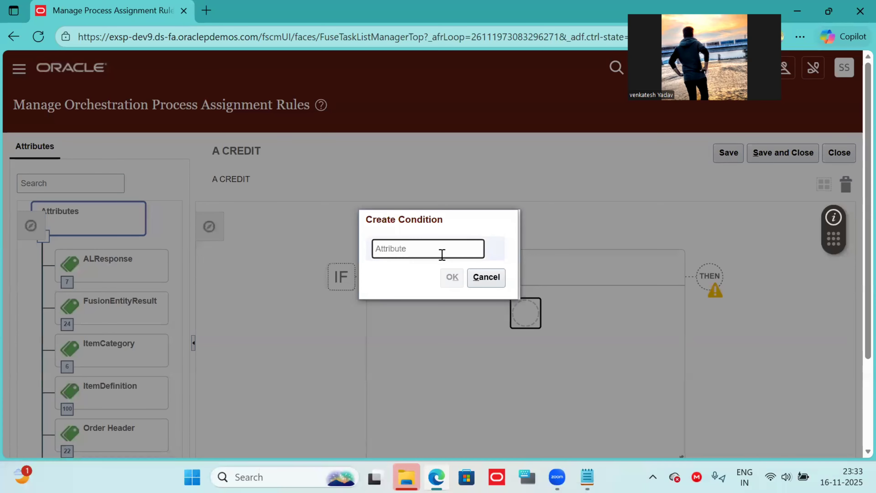
pyautogui.write('ORDER TYP')
pyautogui.click(416, 271)
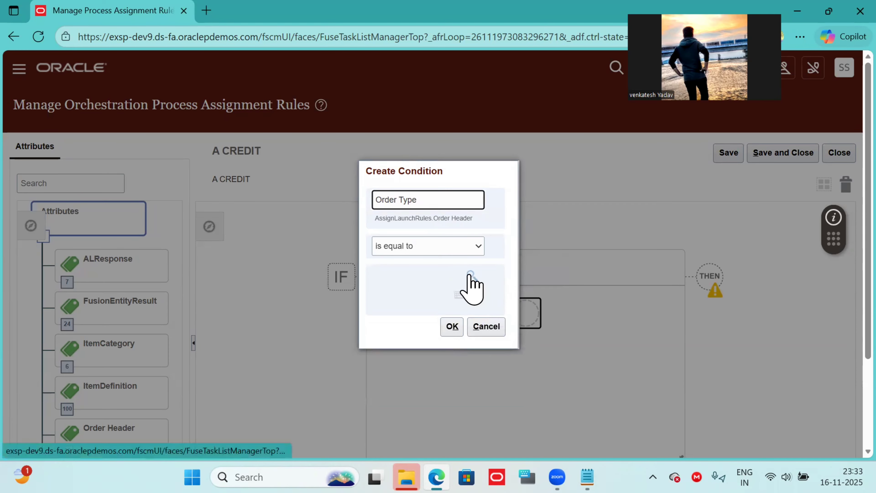
pyautogui.click(471, 275)
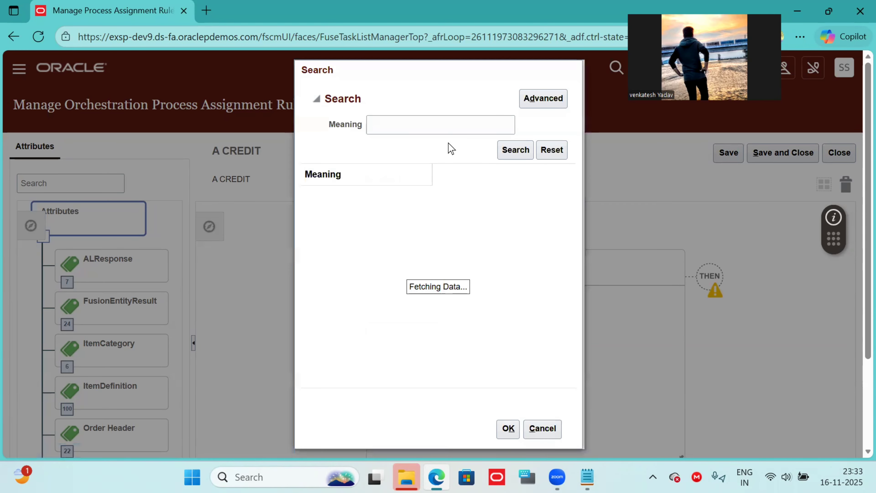
pyautogui.click(514, 152)
pyautogui.click(366, 216)
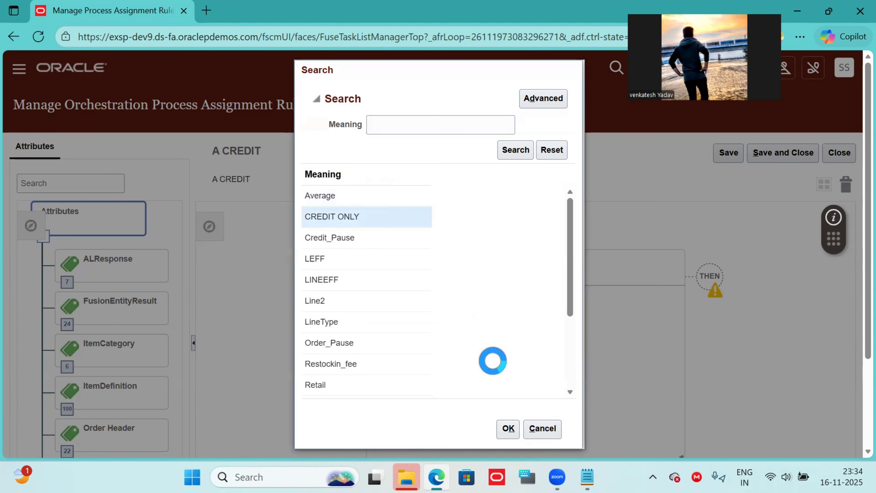
pyautogui.click(508, 428)
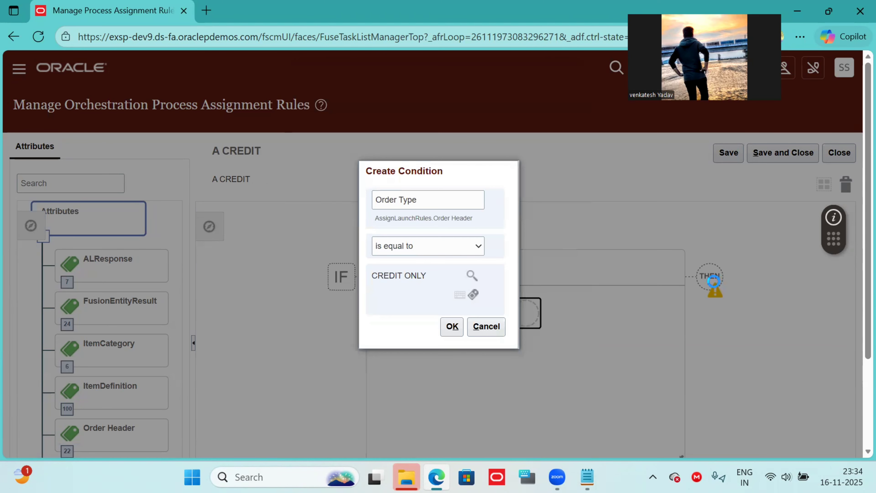
pyautogui.click(452, 326)
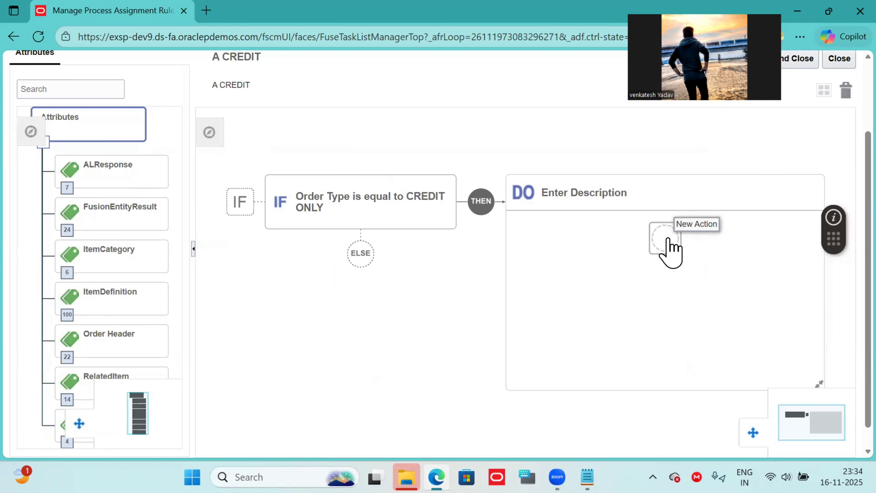
# Add a DO action to the rule that sets the order fulfill line's Process Name to DOO_BillOnlyGenericProcess
pyautogui.click(668, 238)
pyautogui.write('PRO')
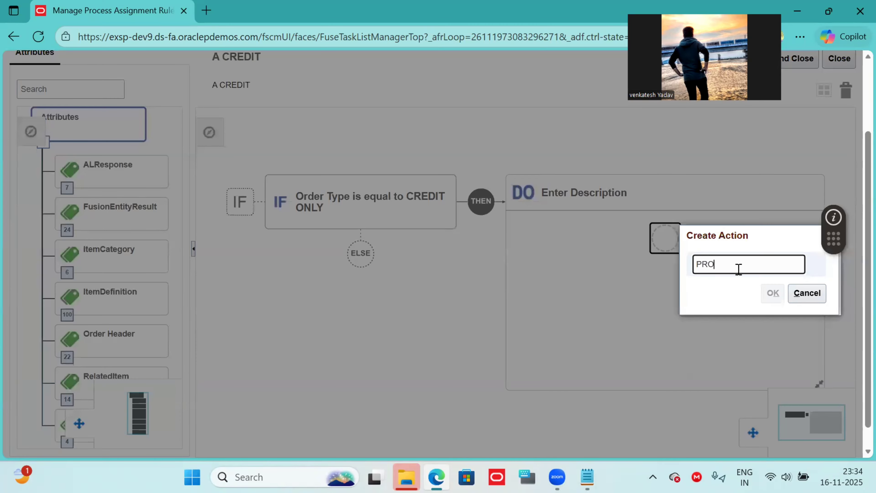
pyautogui.write('CESS NA')
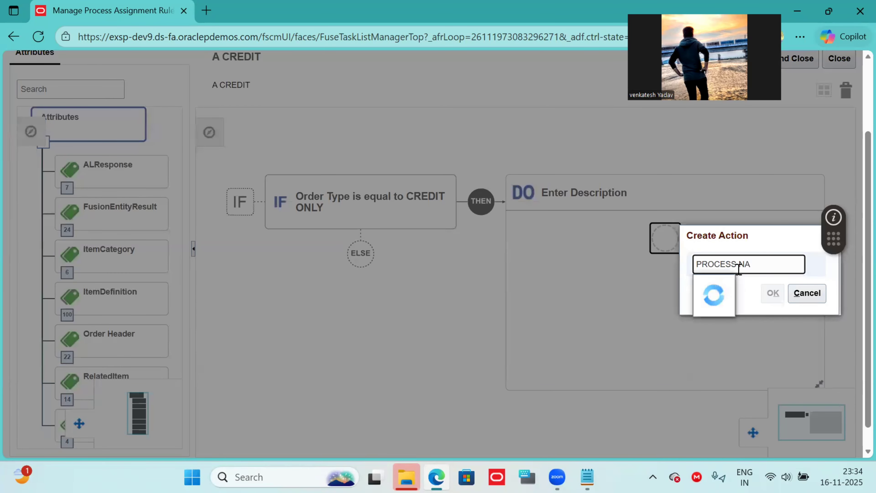
pyautogui.click(726, 288)
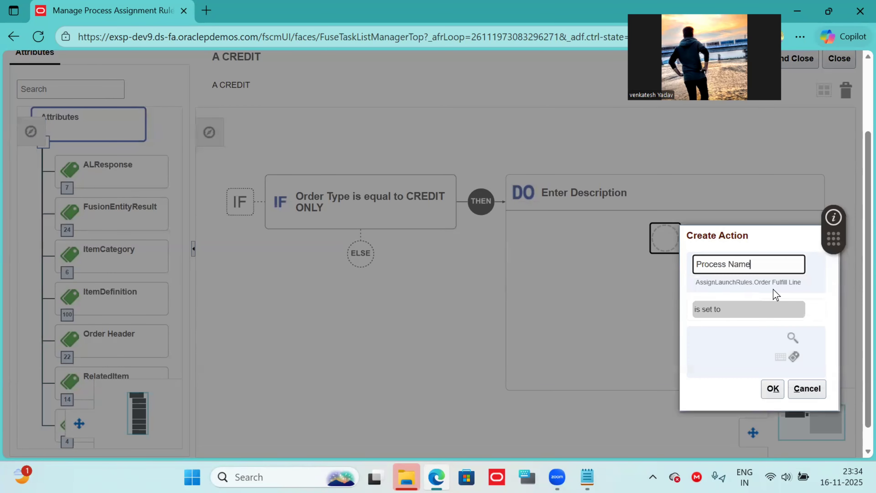
pyautogui.click(792, 335)
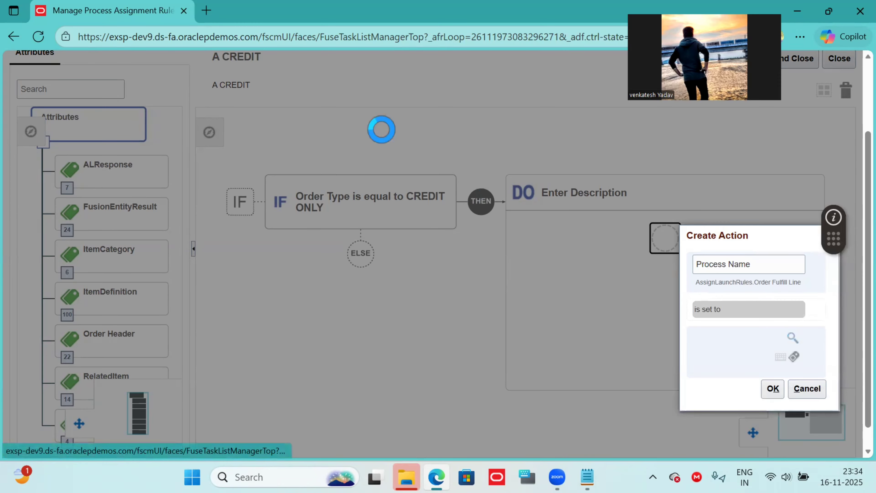
pyautogui.click(420, 142)
pyautogui.write('DOO')
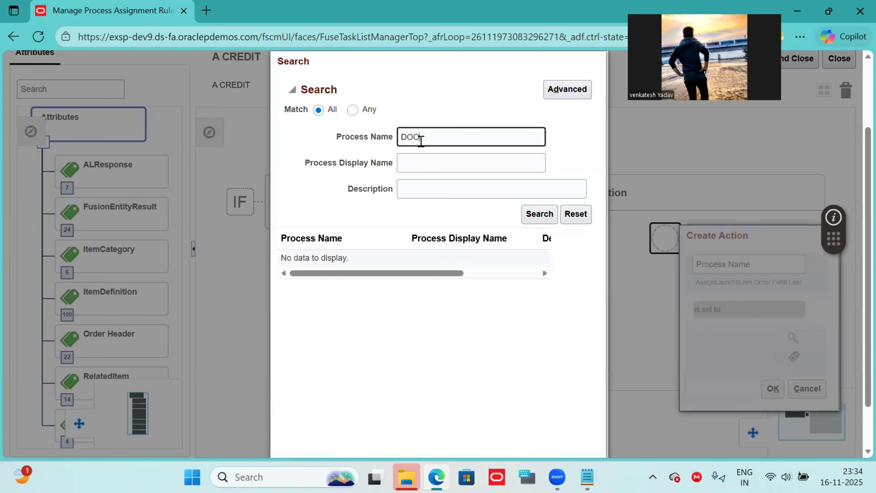
pyautogui.press('Return')
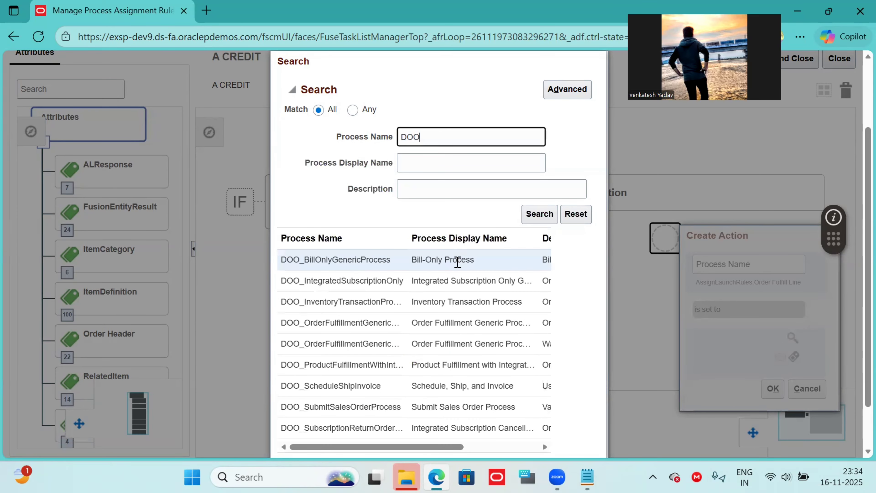
pyautogui.click(366, 262)
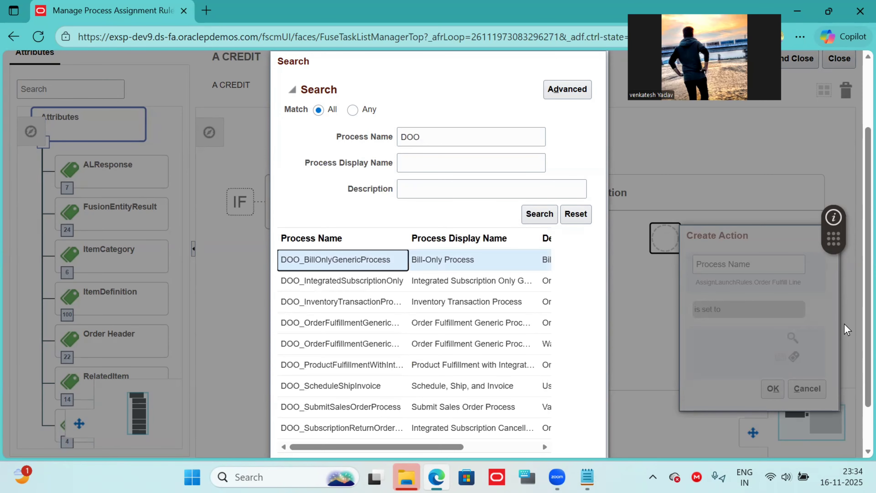
pyautogui.scroll(-2, 846, 337)
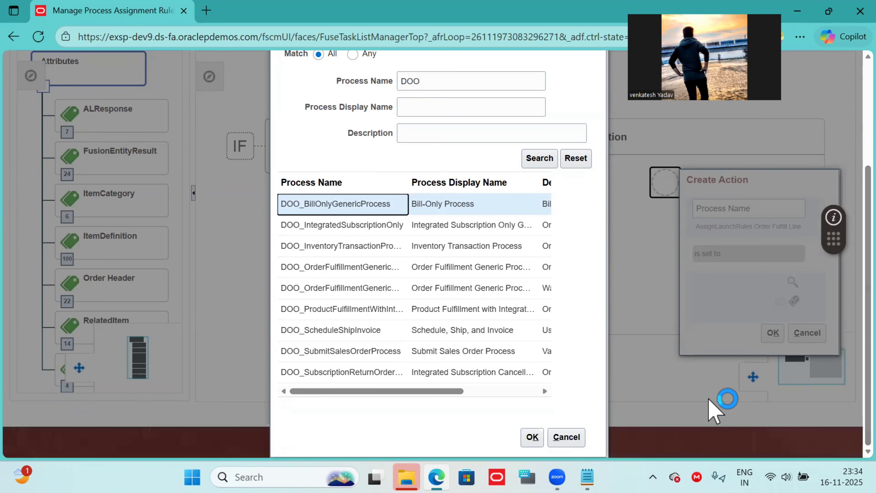
pyautogui.click(532, 438)
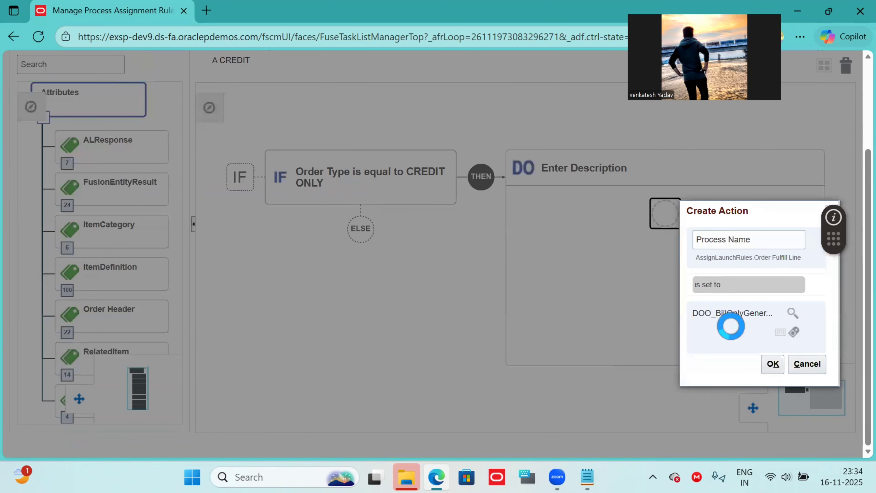
pyautogui.click(771, 362)
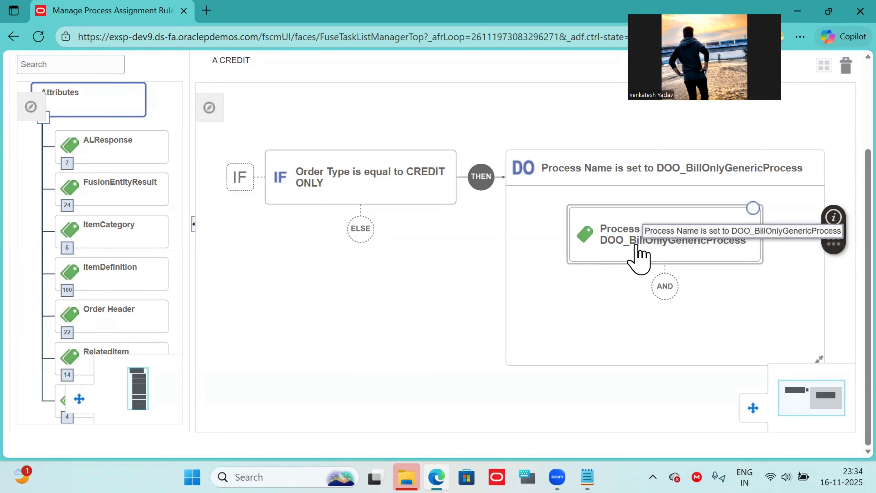
# Save the A CREDIT rule and close its editor
pyautogui.scroll(3, 837, 113)
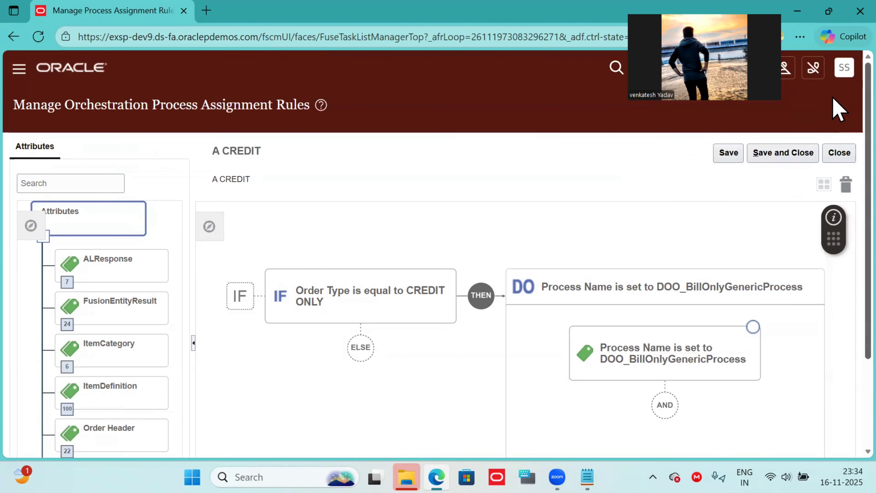
pyautogui.click(731, 156)
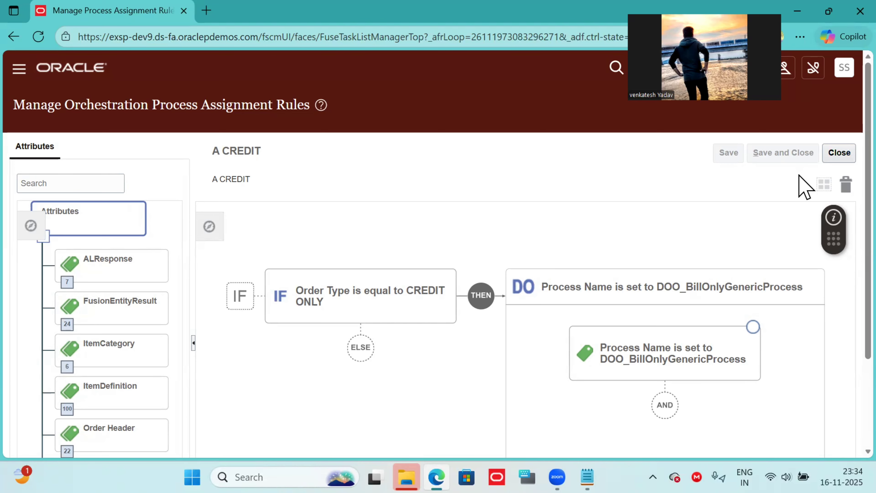
pyautogui.click(839, 155)
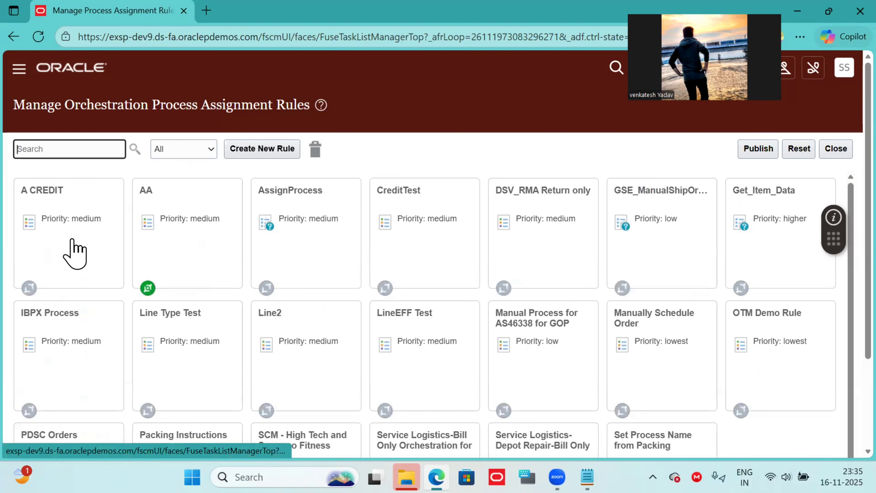
# Activate the A CREDIT rule with medium priority and publish the assignment rule changes
pyautogui.click(72, 243)
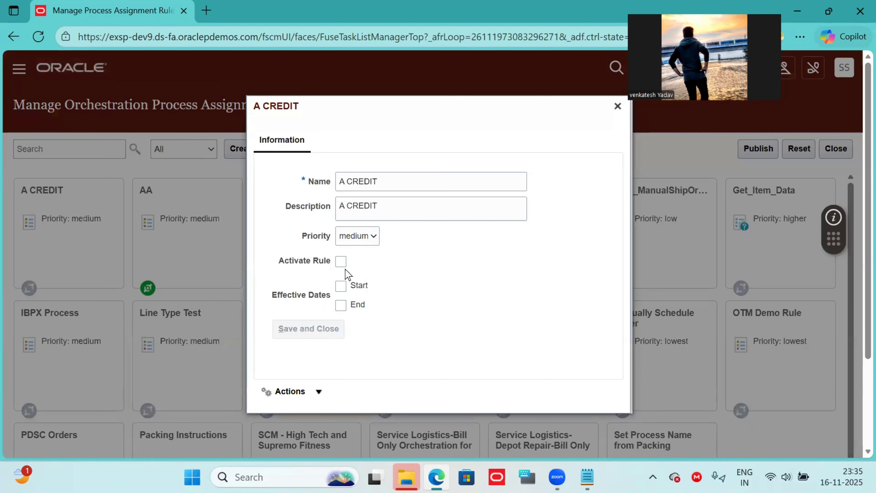
pyautogui.click(341, 262)
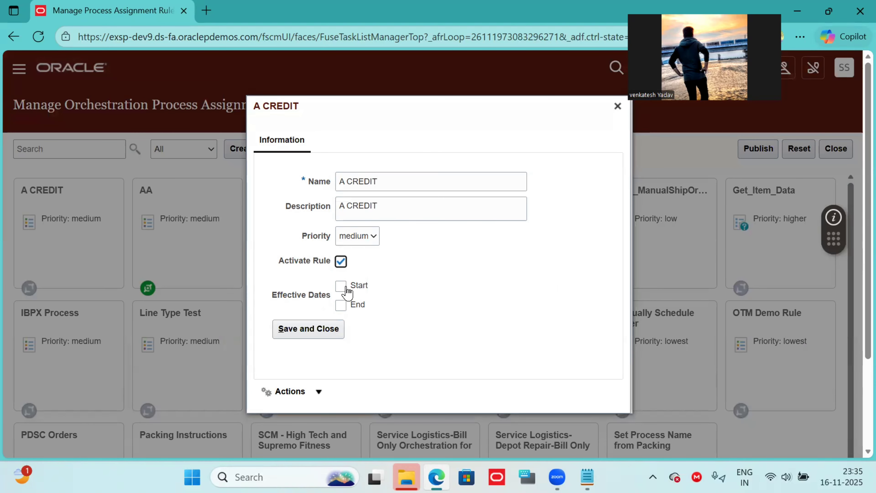
pyautogui.click(309, 328)
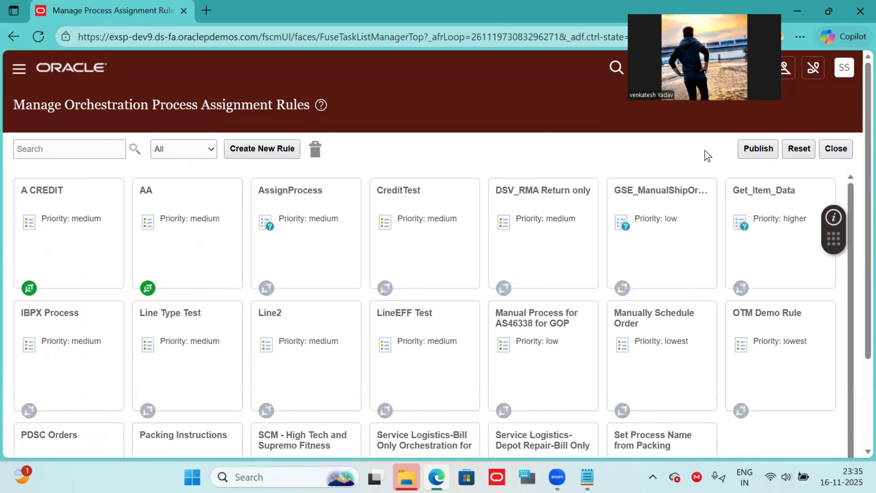
pyautogui.click(754, 151)
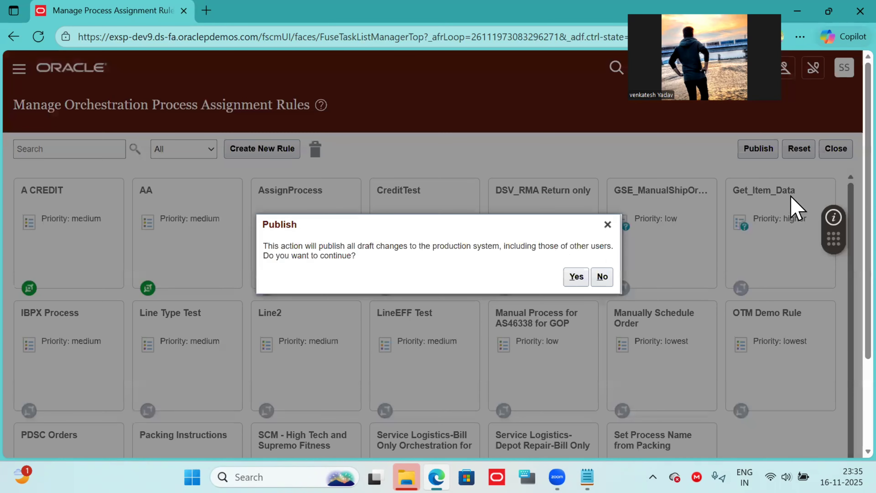
pyautogui.click(577, 277)
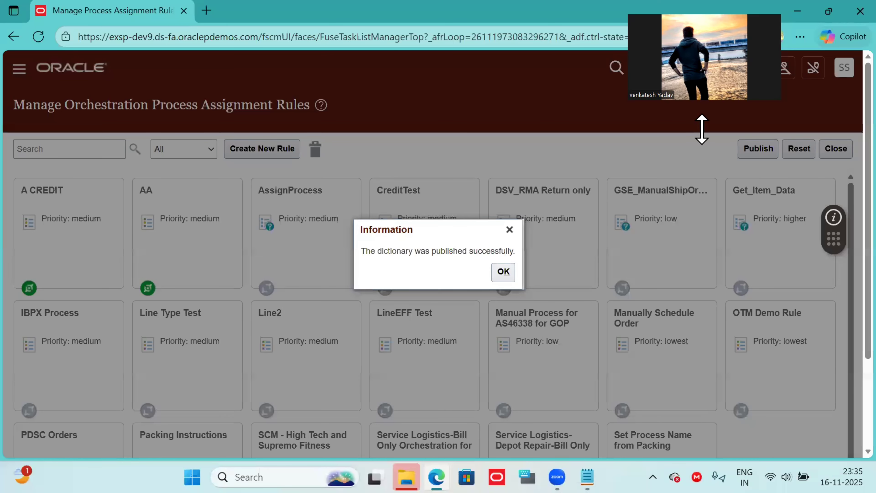
pyautogui.click(500, 274)
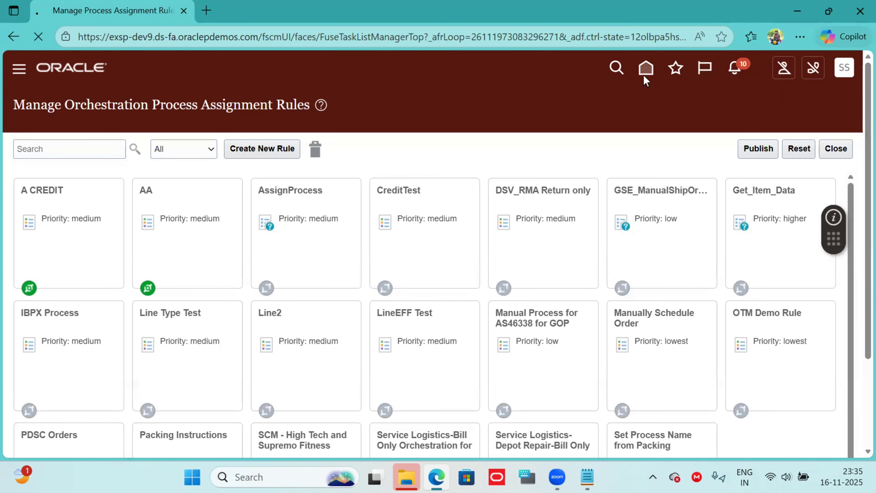
# Go to Order Management (Classic) and open the Computer Service and Rentals sales order by its order number
pyautogui.click(643, 73)
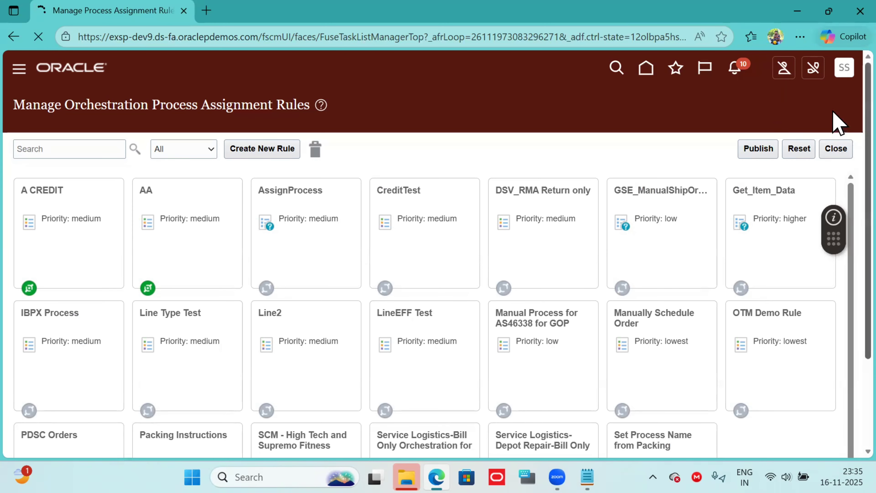
pyautogui.scroll(-10, 835, 121)
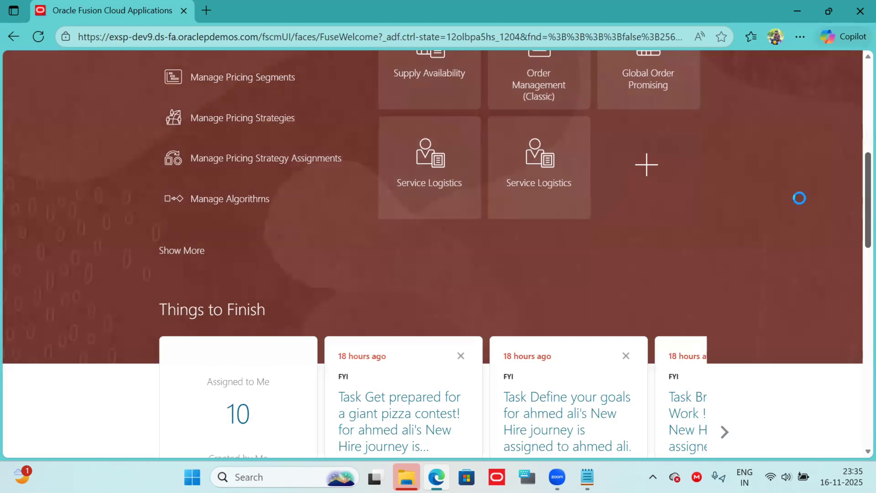
pyautogui.click(542, 93)
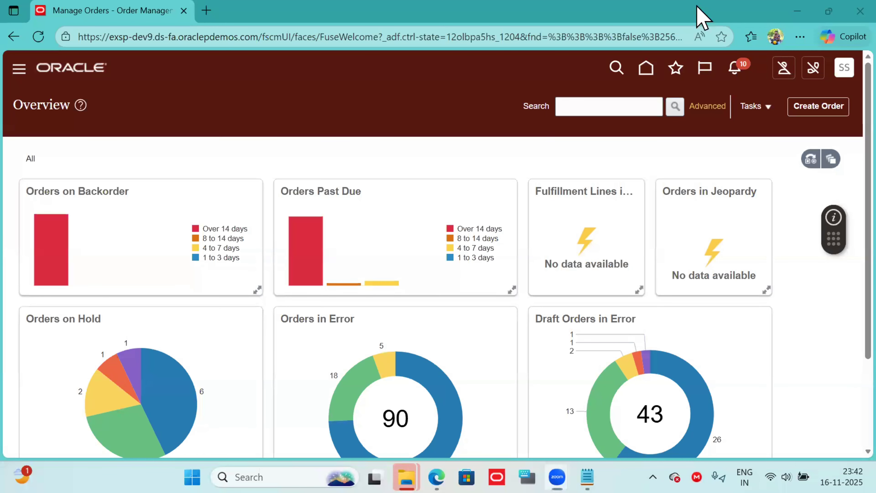
pyautogui.click(571, 111)
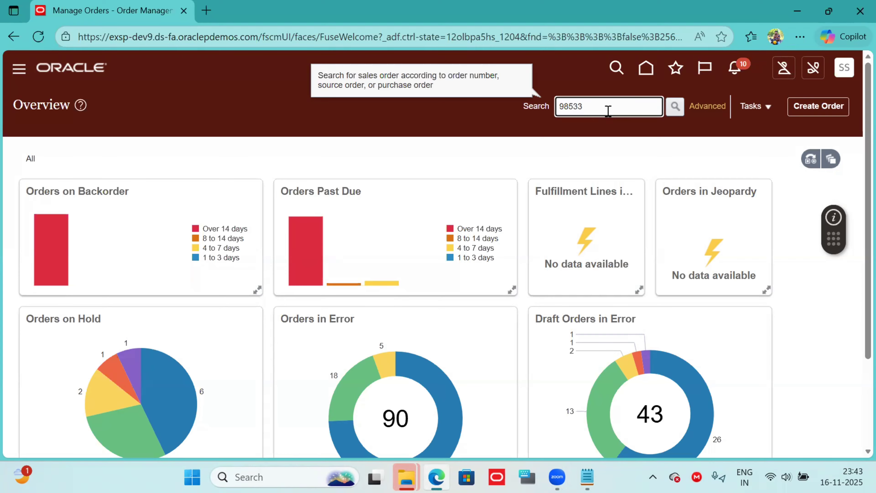
pyautogui.press('Return')
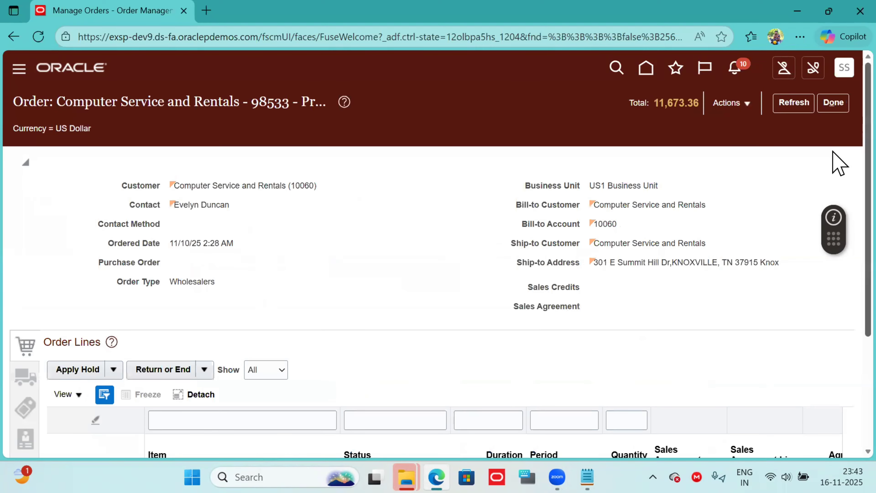
pyautogui.scroll(-5, 839, 163)
pyautogui.scroll(5, 837, 155)
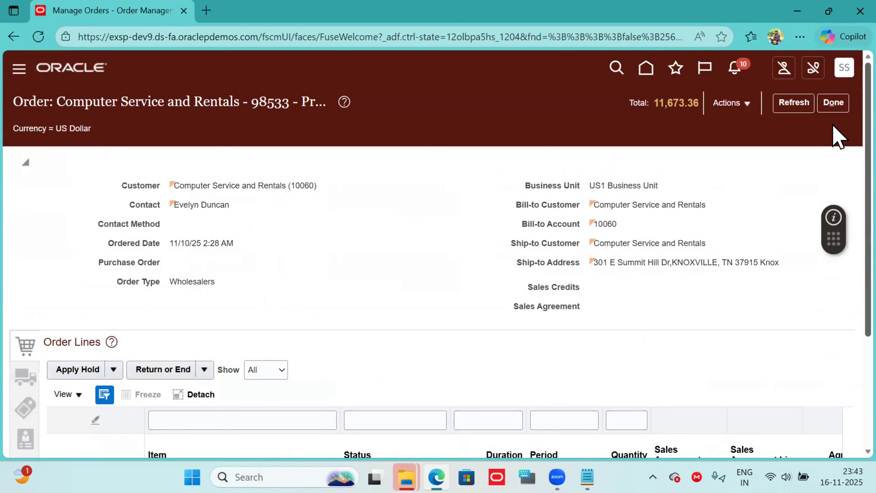
# Start a return for the first AS46334 order line with type Return for credit and reason The item is damaged
pyautogui.click(203, 371)
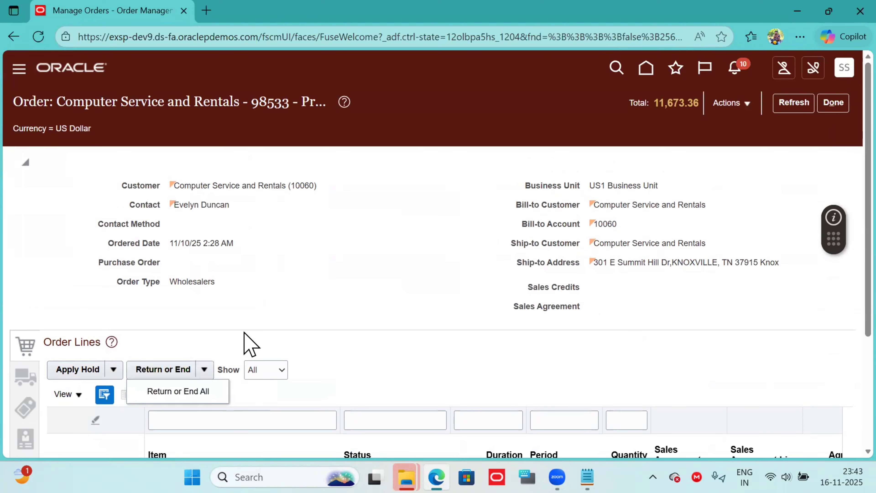
pyautogui.click(152, 371)
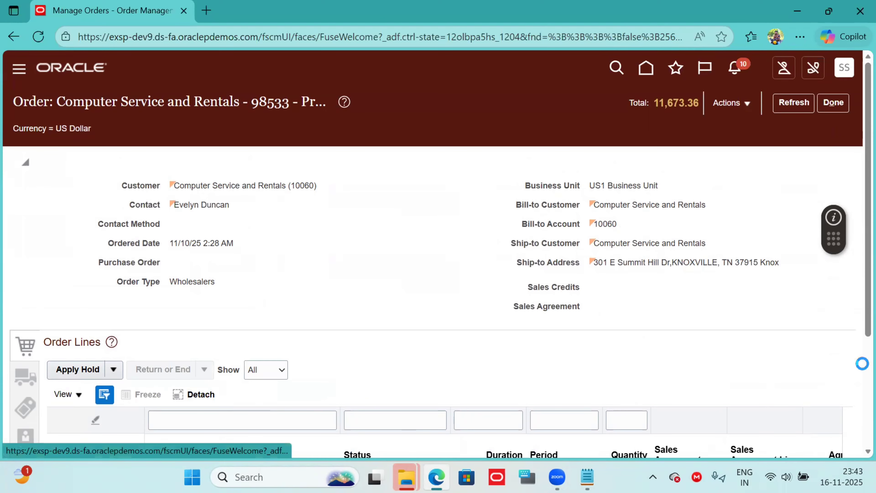
pyautogui.scroll(-2, 838, 359)
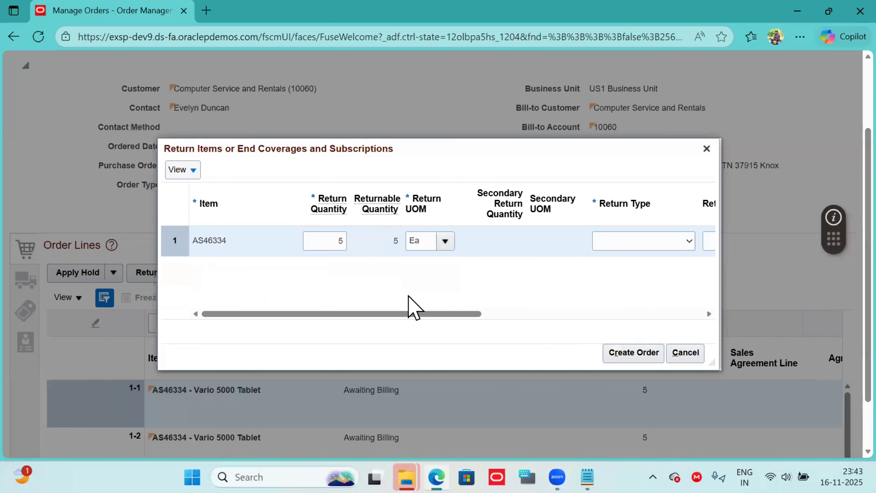
pyautogui.click(690, 241)
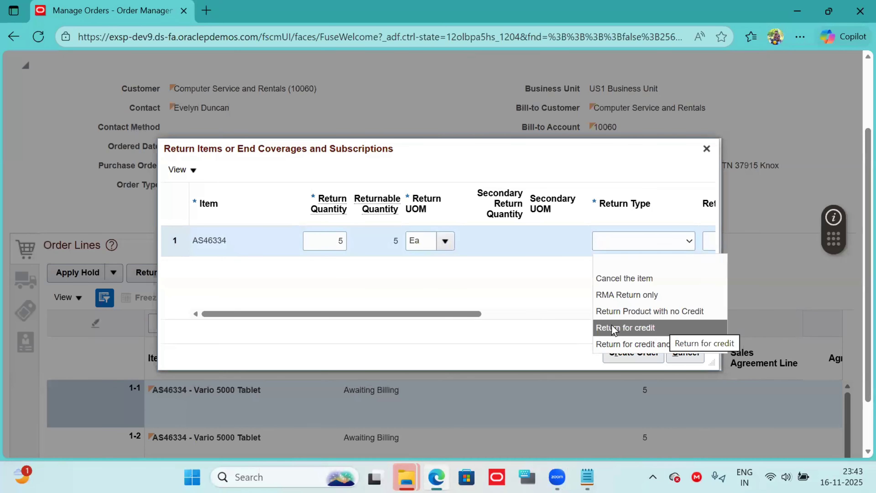
pyautogui.click(641, 330)
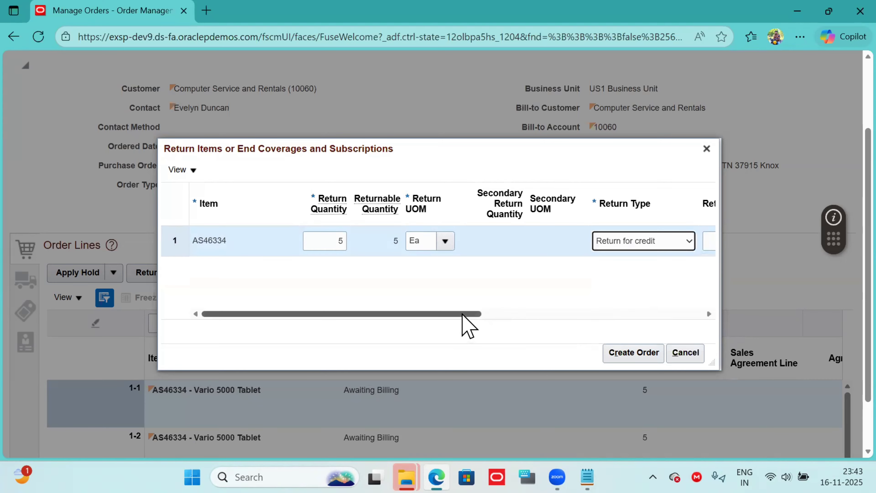
pyautogui.moveTo(466, 318); pyautogui.dragTo(549, 317)
pyautogui.click(622, 241)
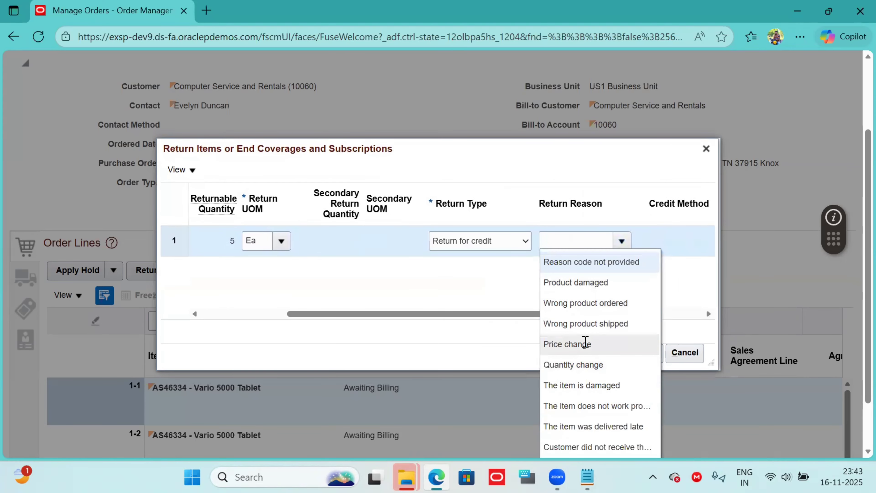
pyautogui.click(593, 389)
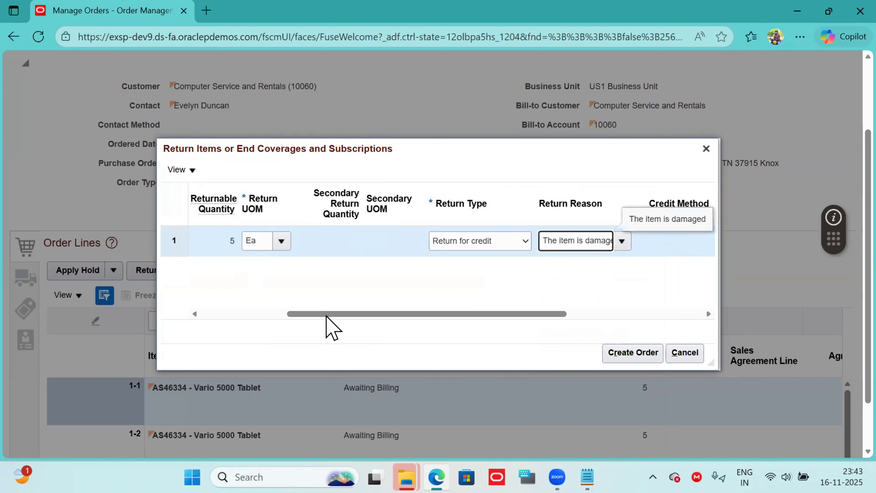
# Set the AS46334 line's return quantity to 3 and create the return order
pyautogui.moveTo(327, 315); pyautogui.dragTo(222, 318)
pyautogui.click(343, 241)
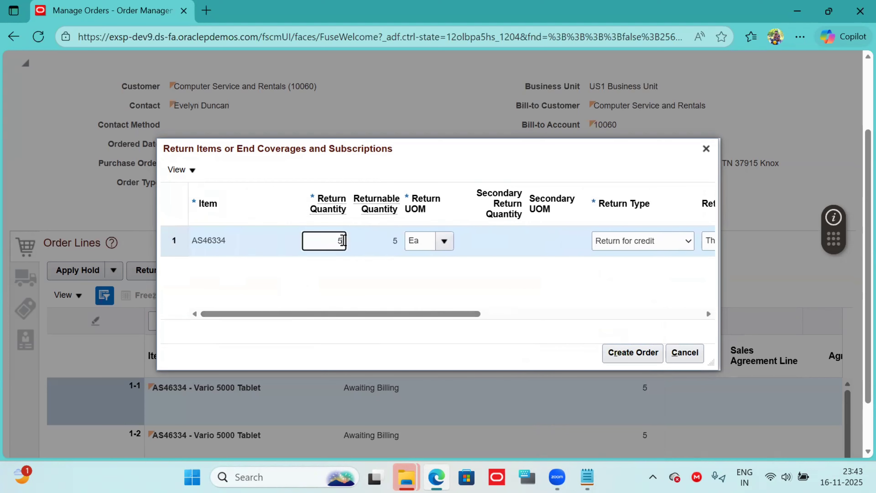
pyautogui.press('BackSpace')
pyautogui.write('3')
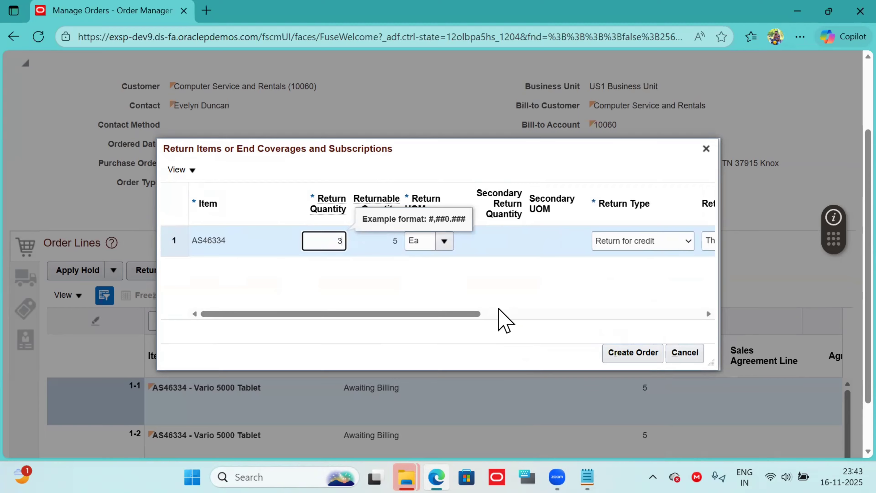
pyautogui.click(500, 315)
pyautogui.click(627, 361)
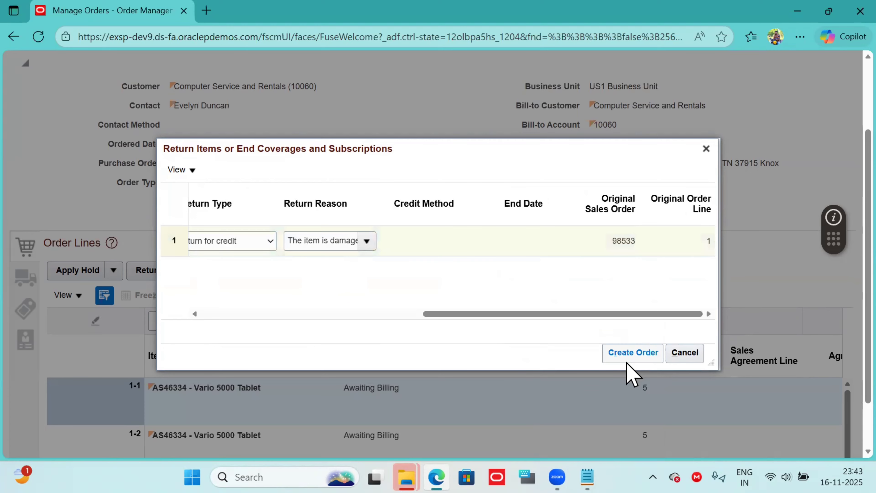
# Generate the return order and set its order type to CREDIT ONLY
pyautogui.click(627, 361)
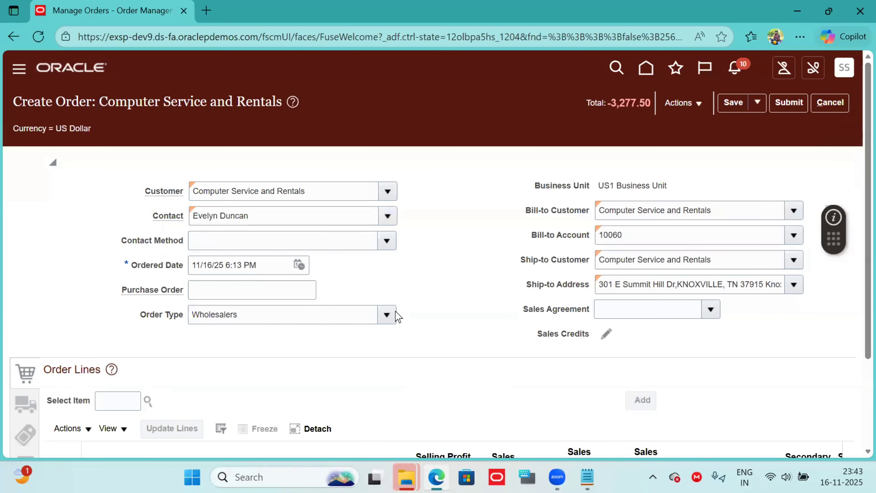
pyautogui.click(393, 313)
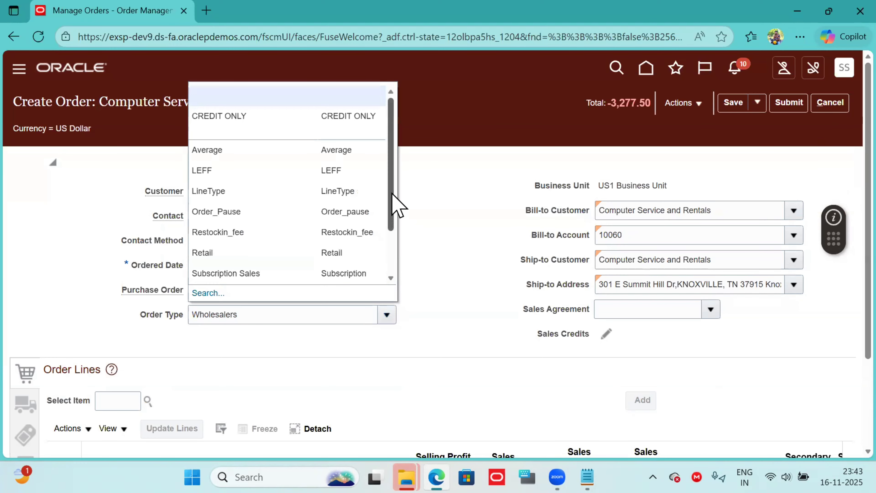
pyautogui.click(254, 115)
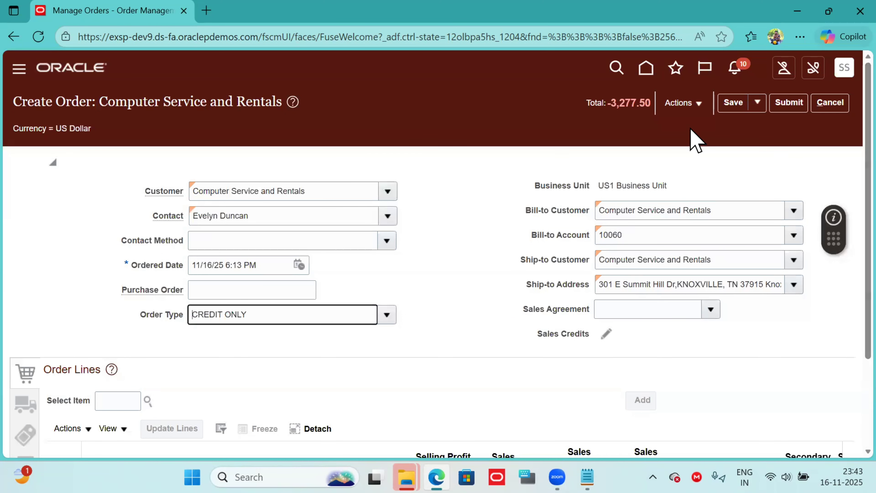
# Check the return line's quantity and price, and save the order
pyautogui.scroll(-3, 857, 207)
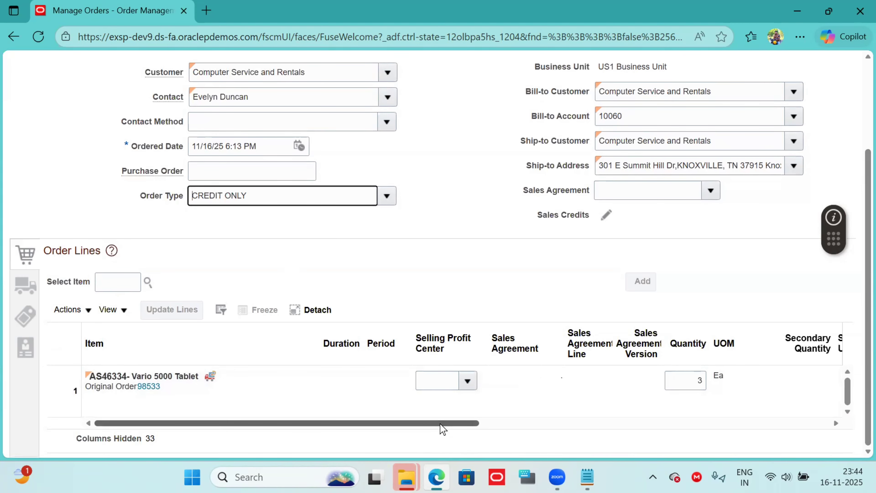
pyautogui.moveTo(438, 422); pyautogui.dragTo(756, 426)
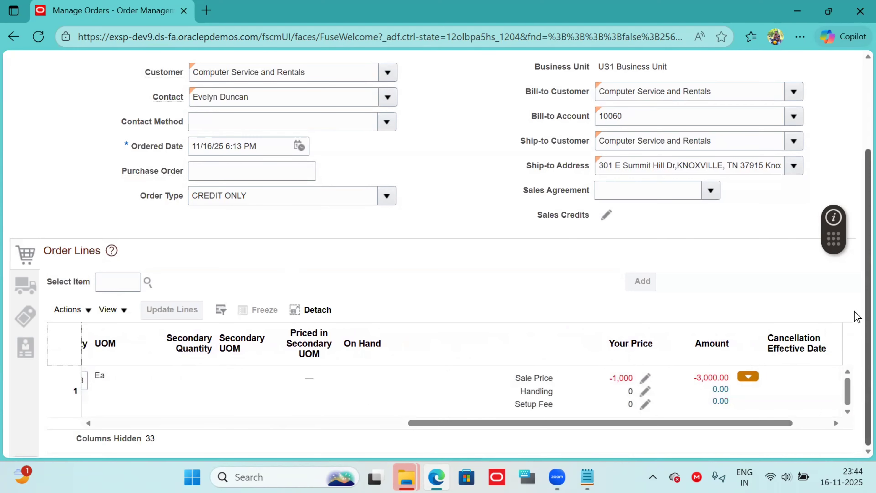
pyautogui.scroll(4, 857, 256)
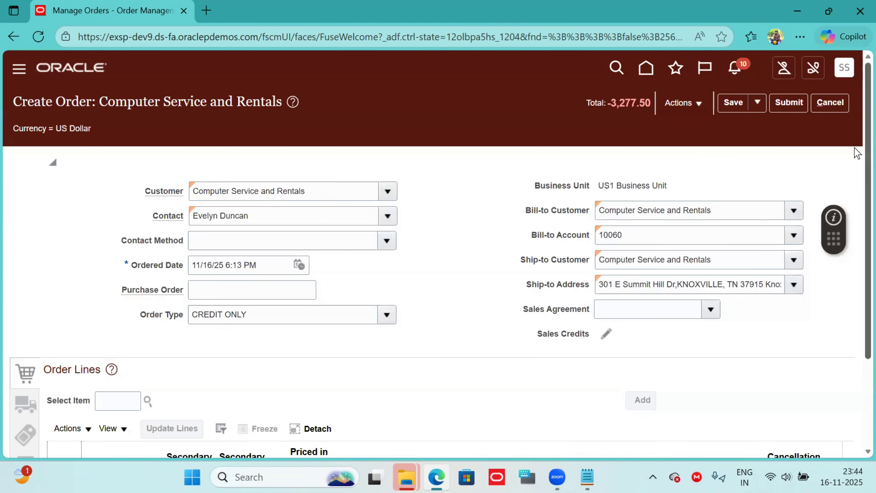
pyautogui.click(732, 102)
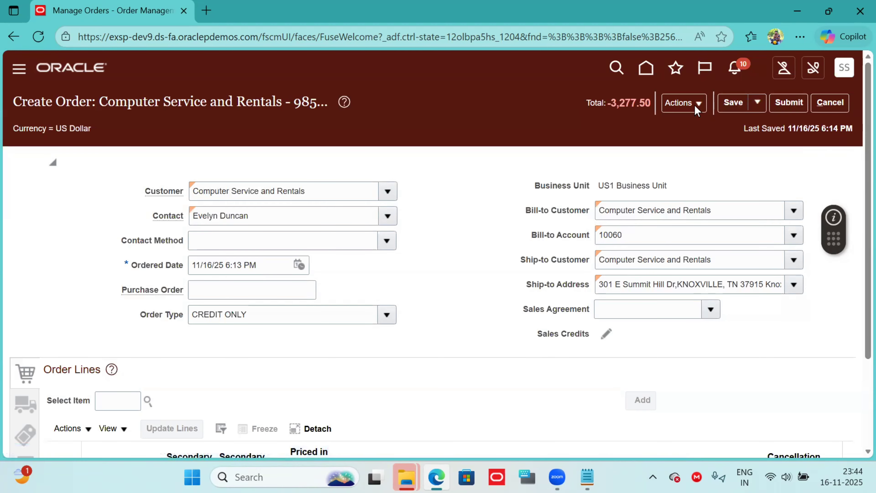
# Submit the saved CREDIT ONLY return order and dismiss the confirmation
pyautogui.click(684, 103)
pyautogui.click(696, 127)
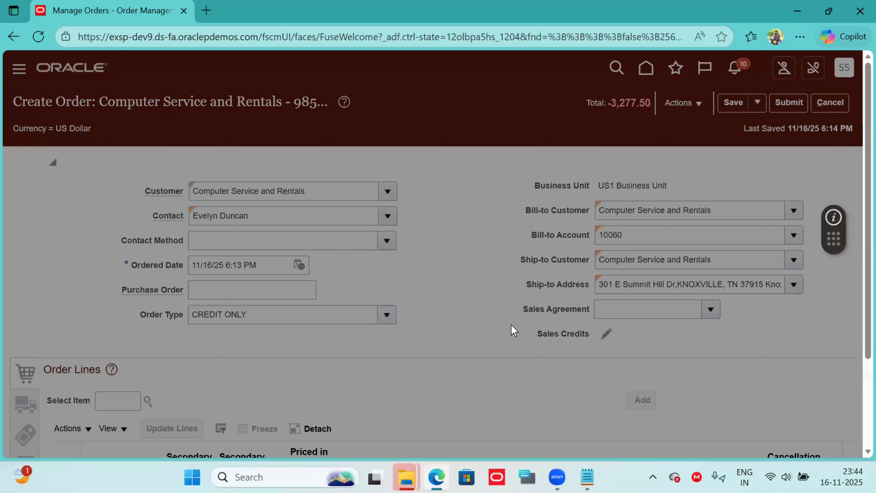
pyautogui.click(501, 272)
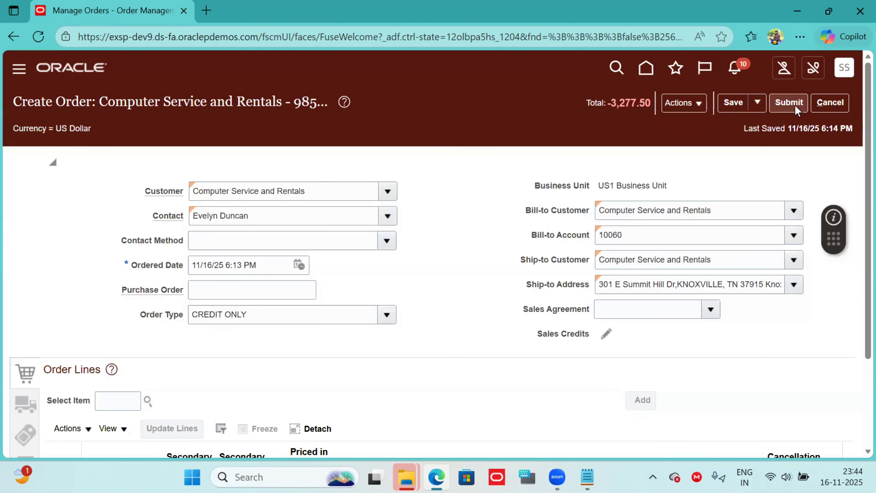
pyautogui.click(790, 103)
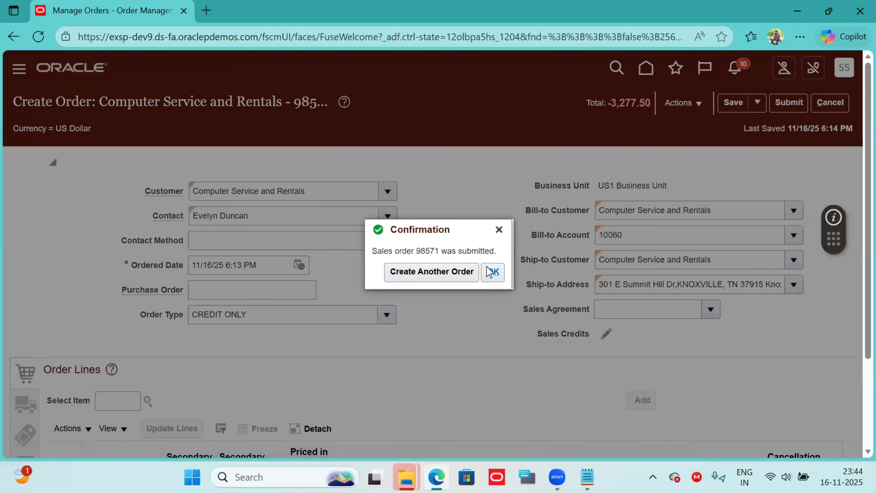
pyautogui.click(493, 272)
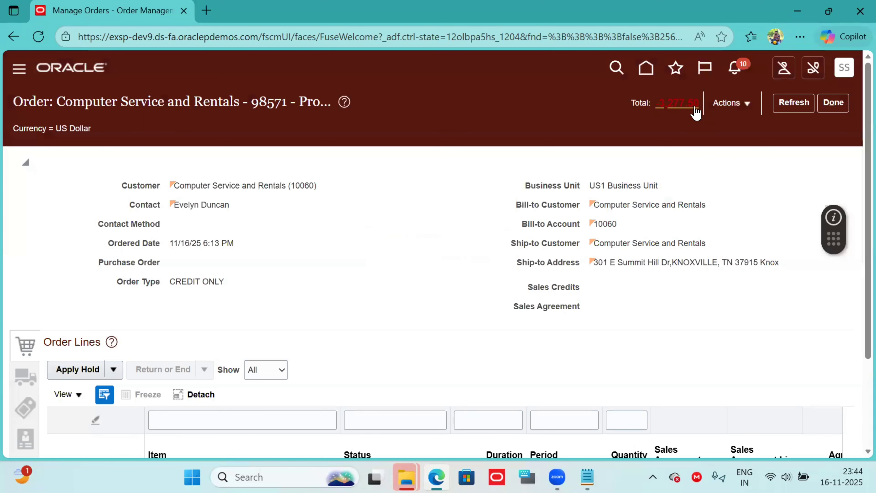
# Switch the order to the fulfillment view and inspect the orchestration process of return line 1-1 under Returns
pyautogui.click(743, 103)
pyautogui.click(637, 234)
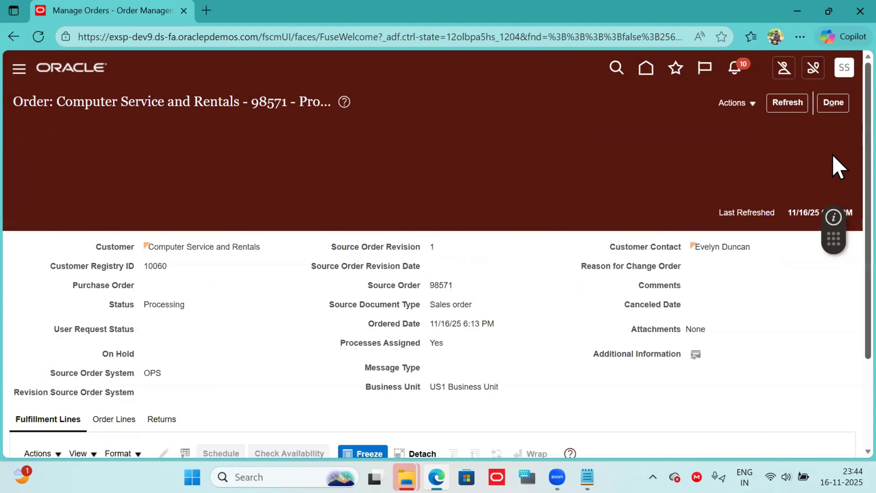
pyautogui.scroll(-5, 835, 169)
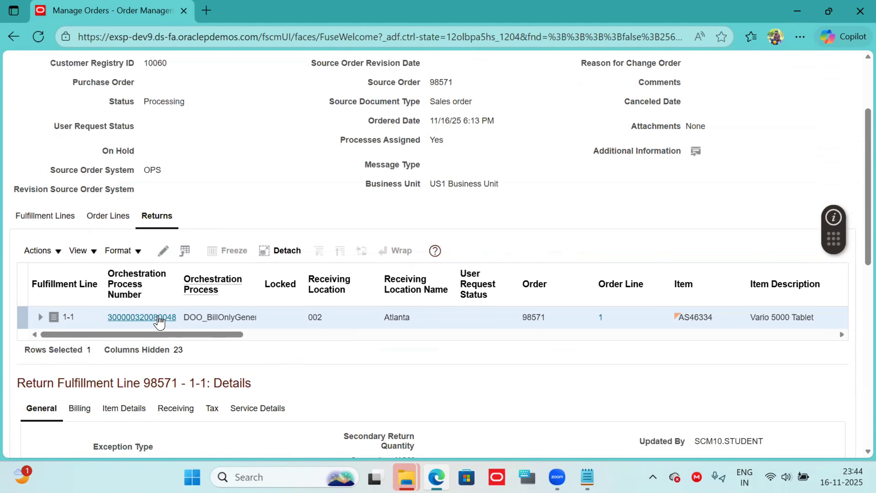
pyautogui.click(158, 316)
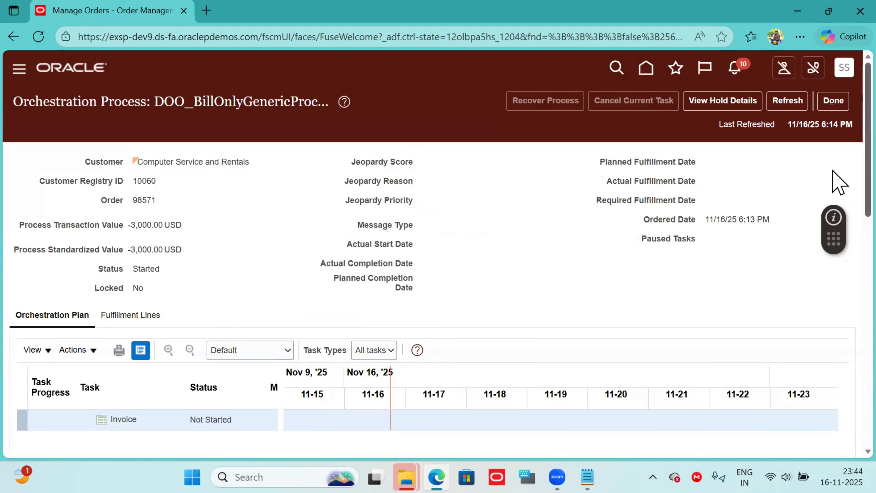
pyautogui.click(832, 102)
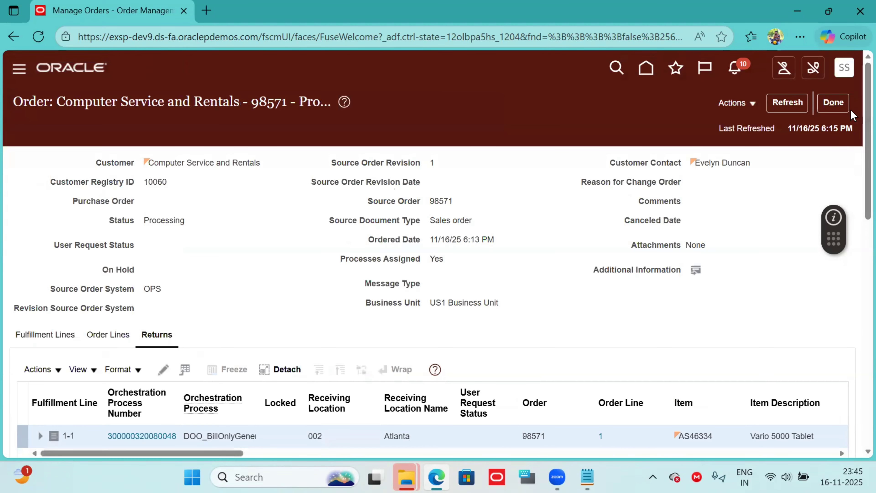
# Leave the fulfillment view and refresh the order to check the AS46334 line's status
pyautogui.click(840, 107)
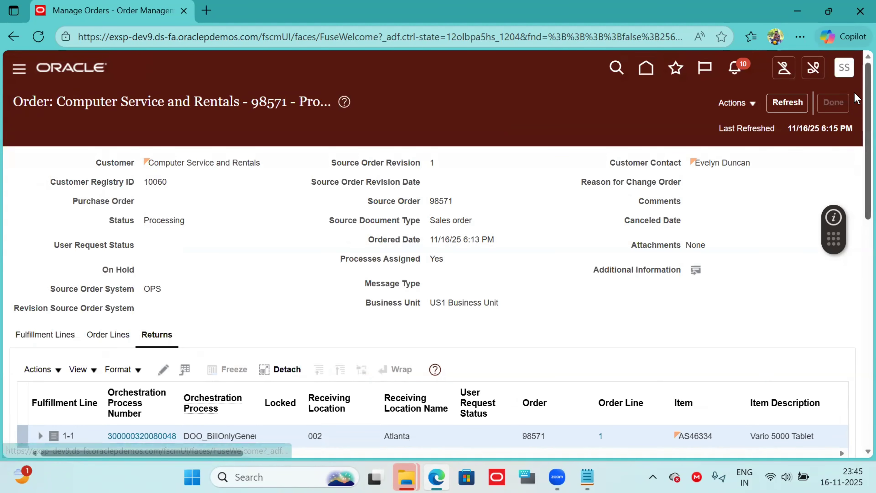
pyautogui.moveTo(868, 93); pyautogui.dragTo(867, 181)
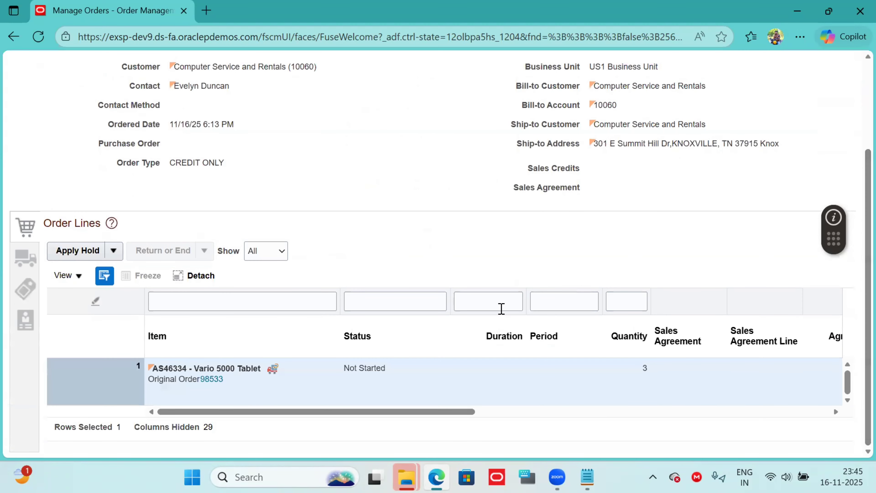
pyautogui.moveTo(444, 415); pyautogui.dragTo(251, 362)
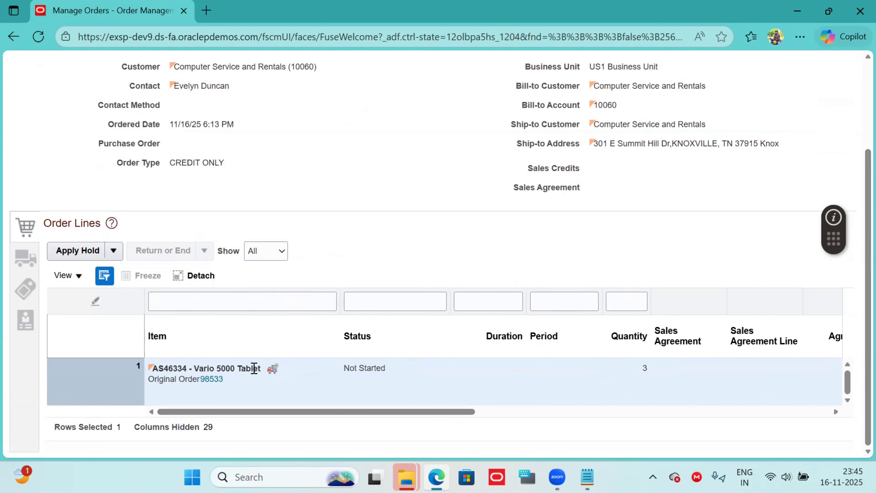
pyautogui.scroll(4, 837, 102)
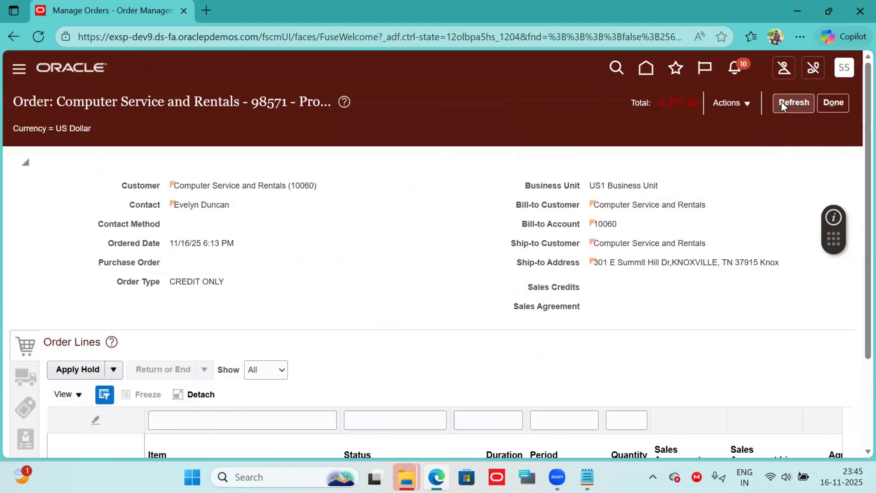
pyautogui.click(790, 102)
pyautogui.click(782, 103)
pyautogui.scroll(-2, 837, 156)
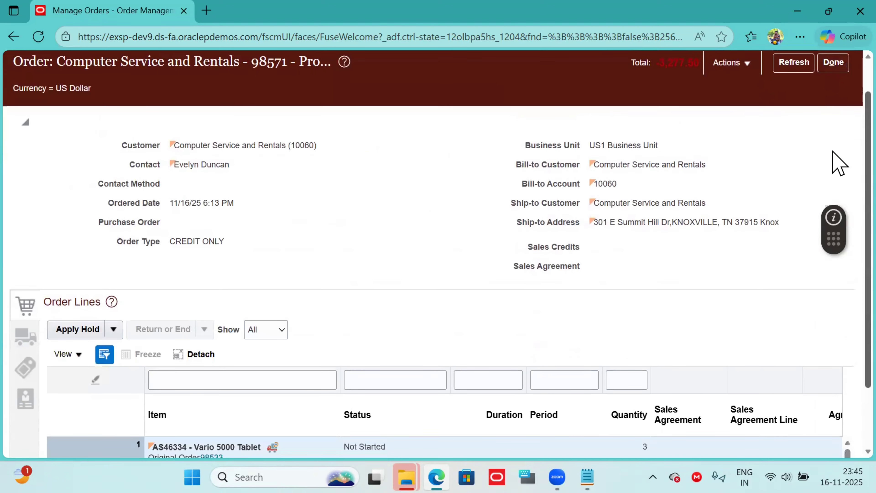
pyautogui.scroll(1, 839, 188)
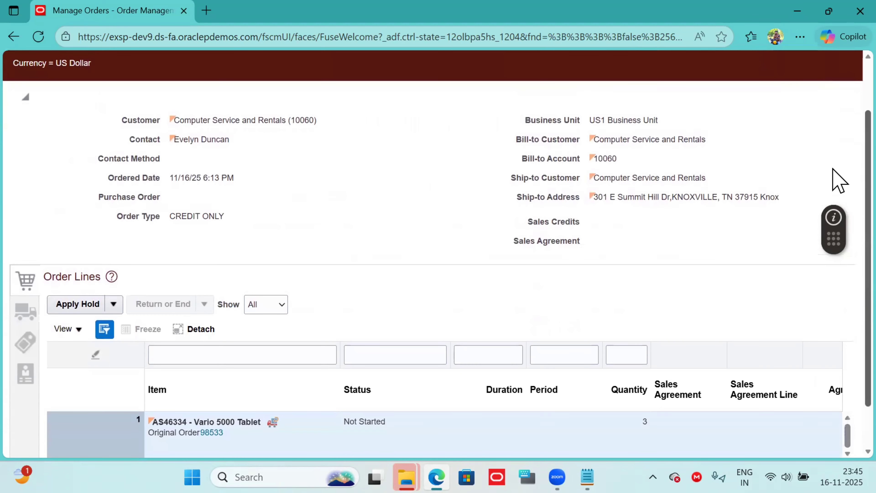
pyautogui.scroll(1, 831, 145)
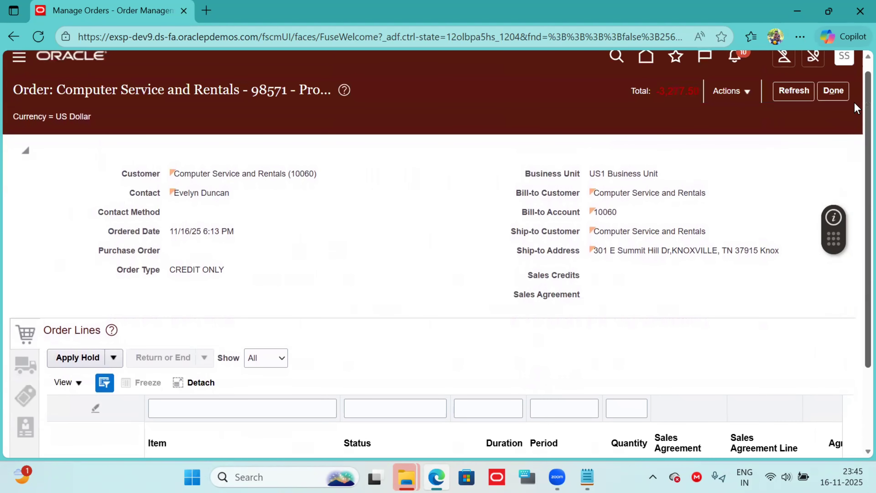
# Reopen the return line's orchestration process from the fulfillment view and check the Invoice task in its orchestration plan
pyautogui.click(739, 94)
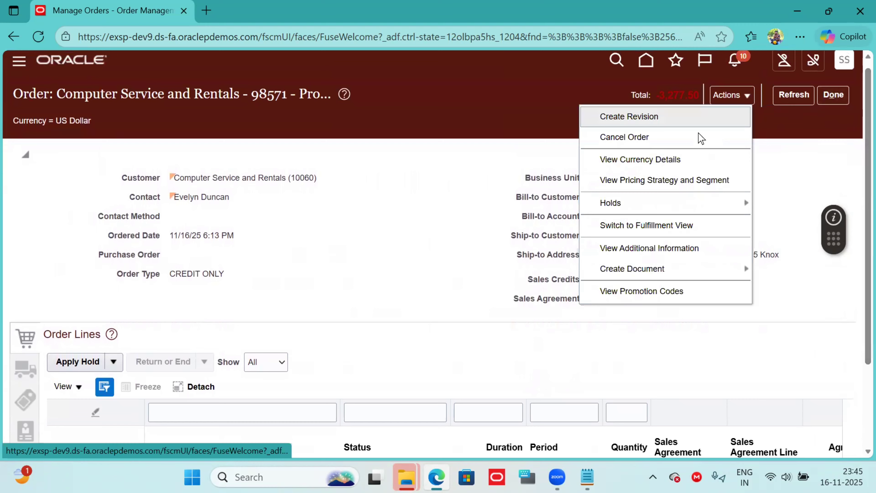
pyautogui.click(659, 225)
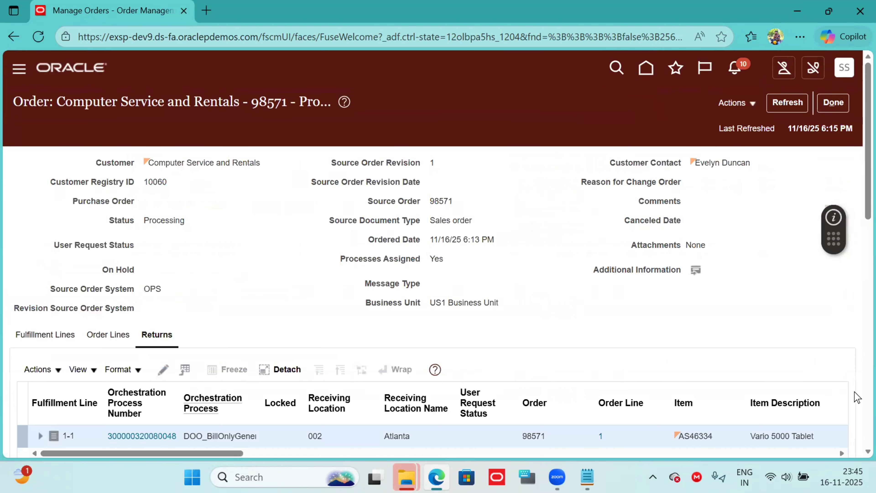
pyautogui.click(151, 436)
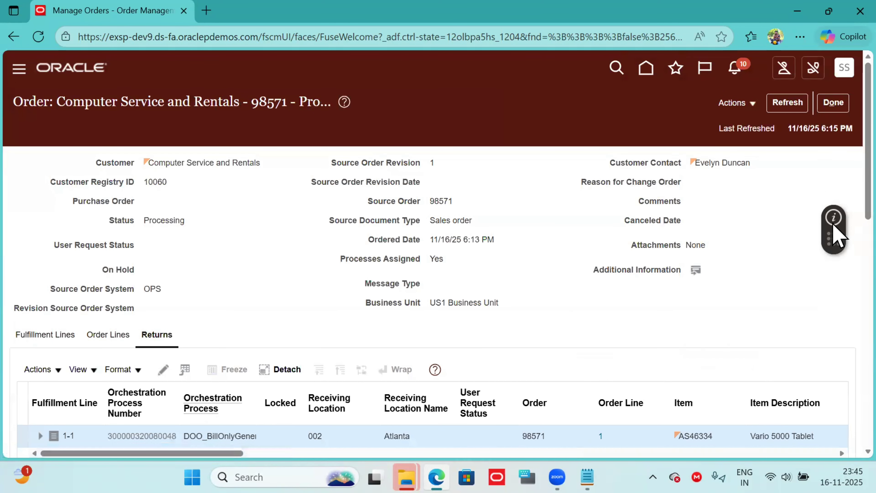
pyautogui.scroll(-8, 837, 283)
pyautogui.moveTo(868, 336); pyautogui.dragTo(869, 238)
pyautogui.scroll(5, 834, 240)
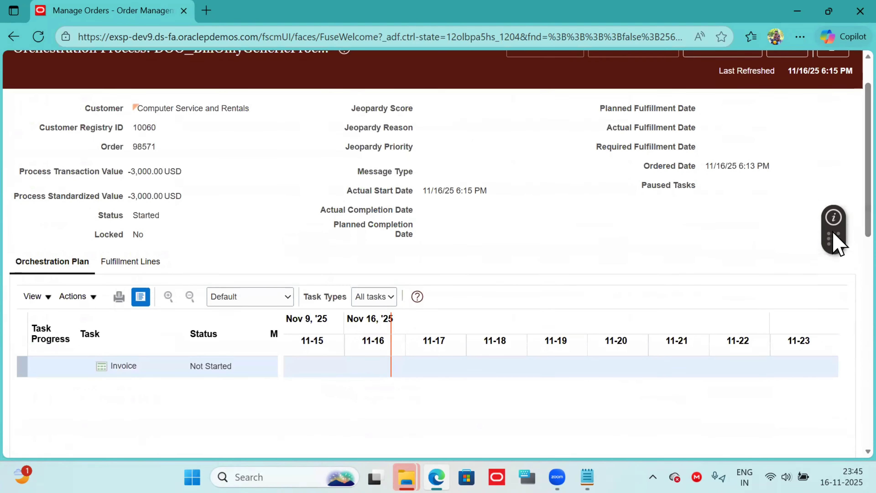
pyautogui.click(827, 55)
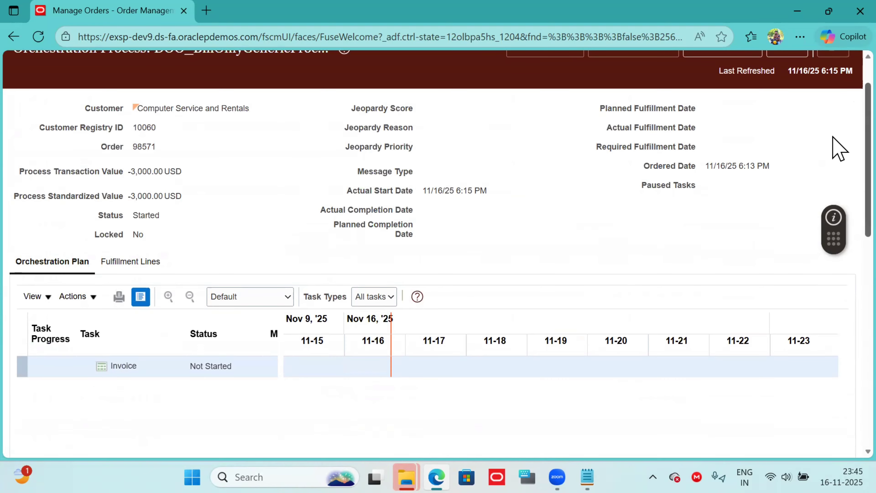
# Check the status in the return fulfillment line's details, and compare it with the AS46334 line on the order page
pyautogui.scroll(-6, 834, 242)
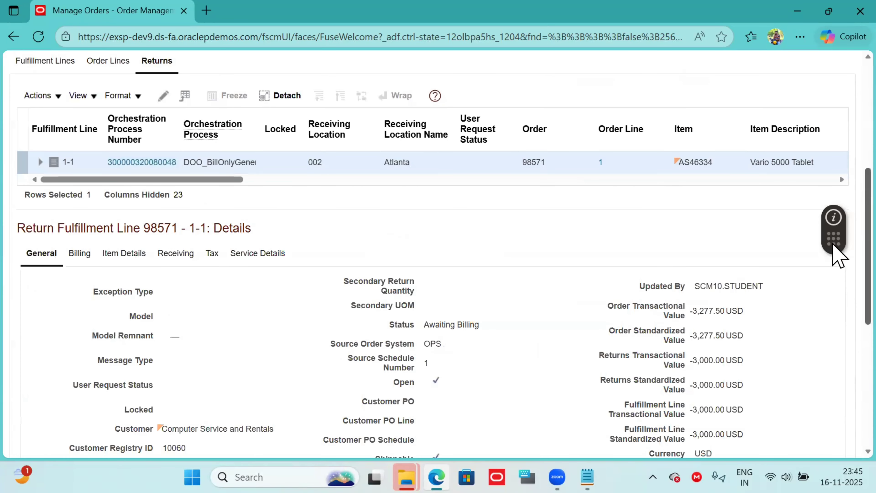
pyautogui.scroll(5, 835, 183)
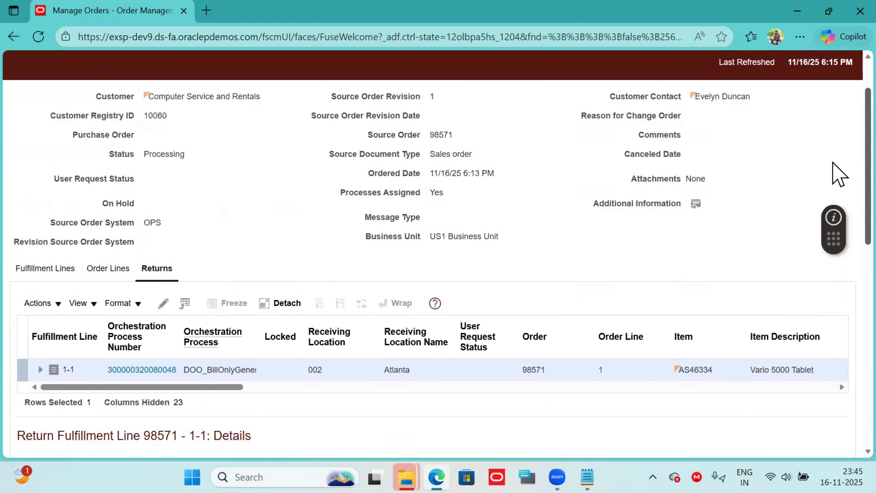
pyautogui.scroll(2, 839, 162)
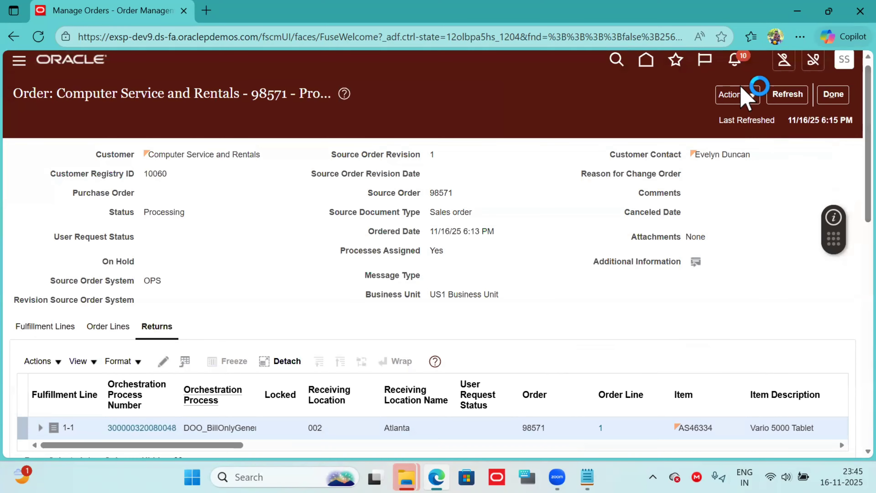
pyautogui.click(834, 101)
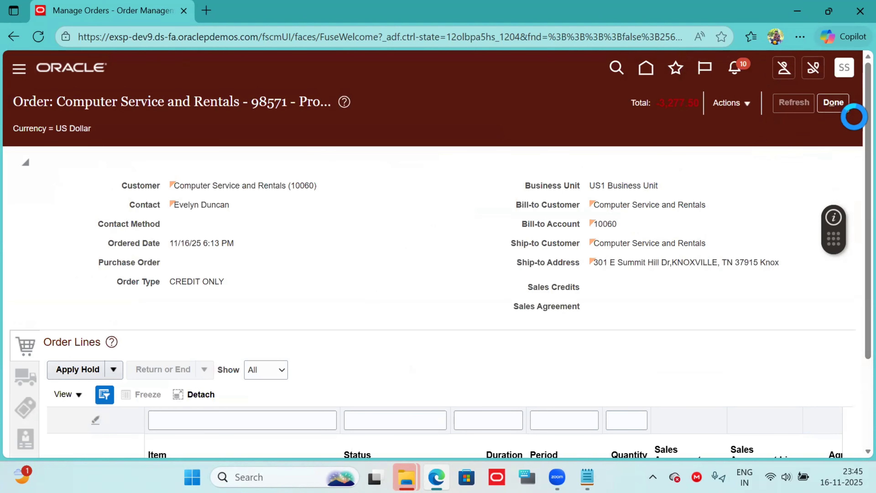
pyautogui.scroll(-3, 842, 173)
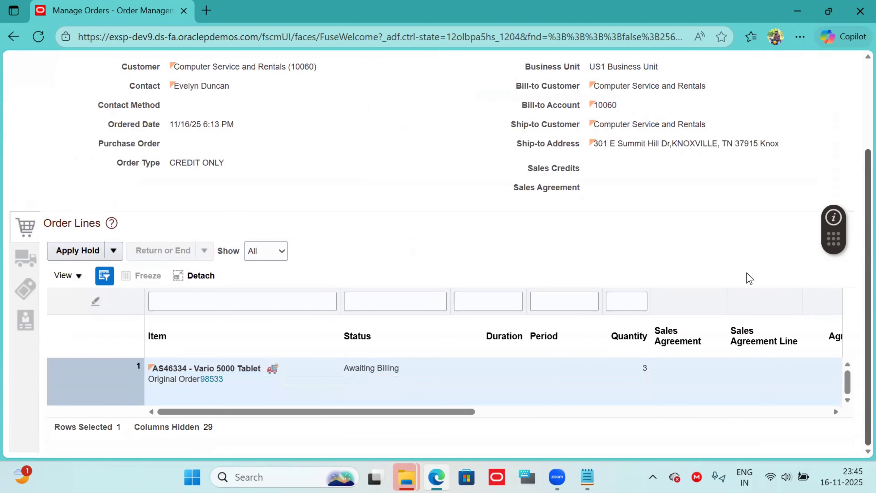
pyautogui.tripleClick(358, 372)
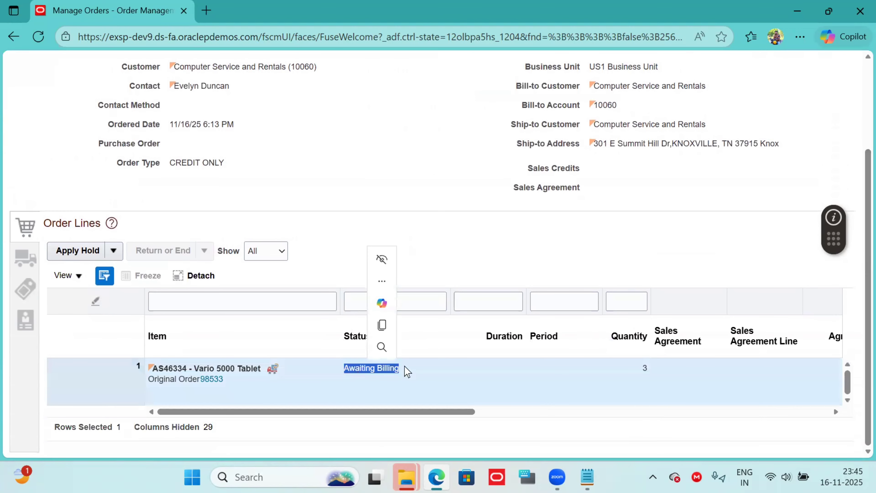
pyautogui.scroll(3, 837, 176)
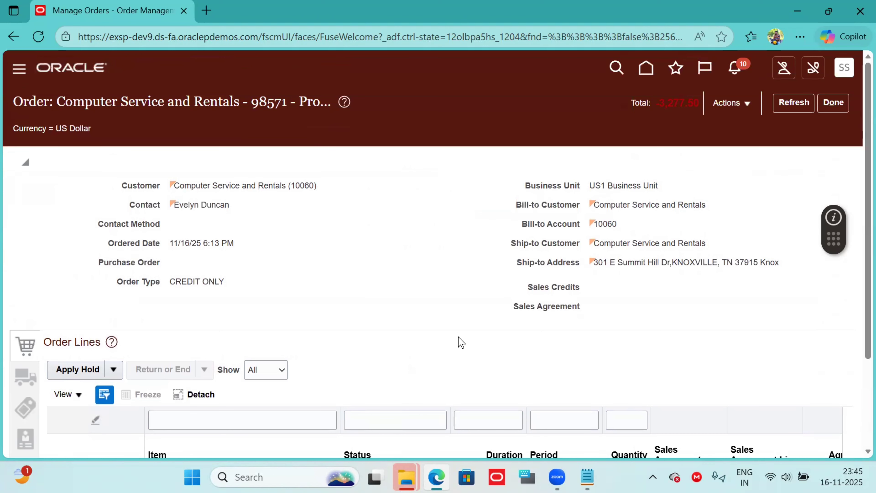
# Switch to the Customer note in Notepad and place the text cursor below the "Ship order -->" line
pyautogui.hotkey('alt', 'Tab')
pyautogui.hotkey('alt', 'Tab')
pyautogui.hotkey('alt', 'Tab')
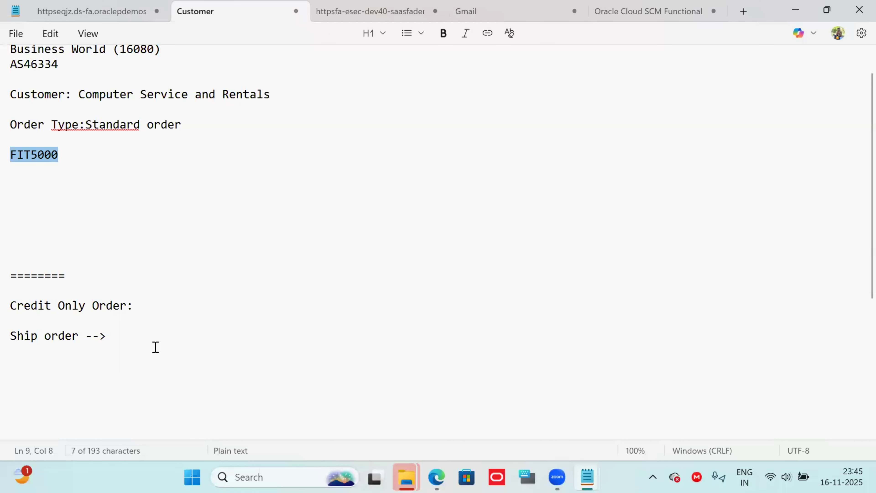
pyautogui.click(156, 347)
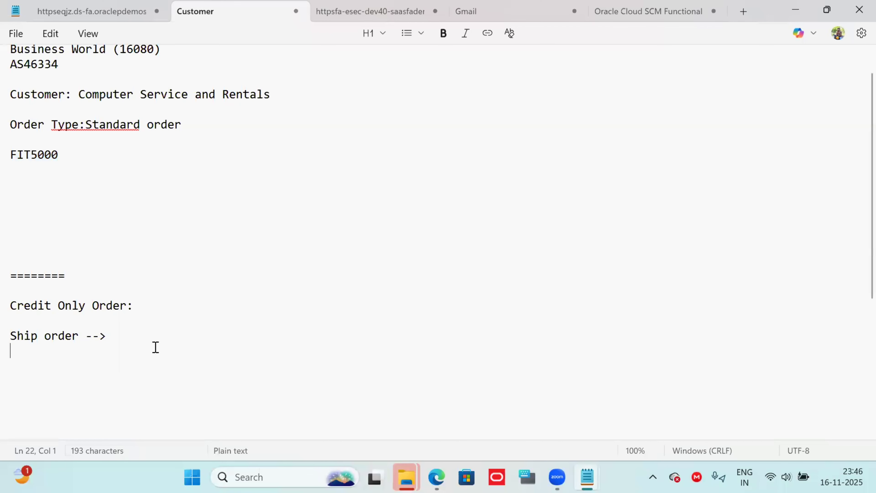